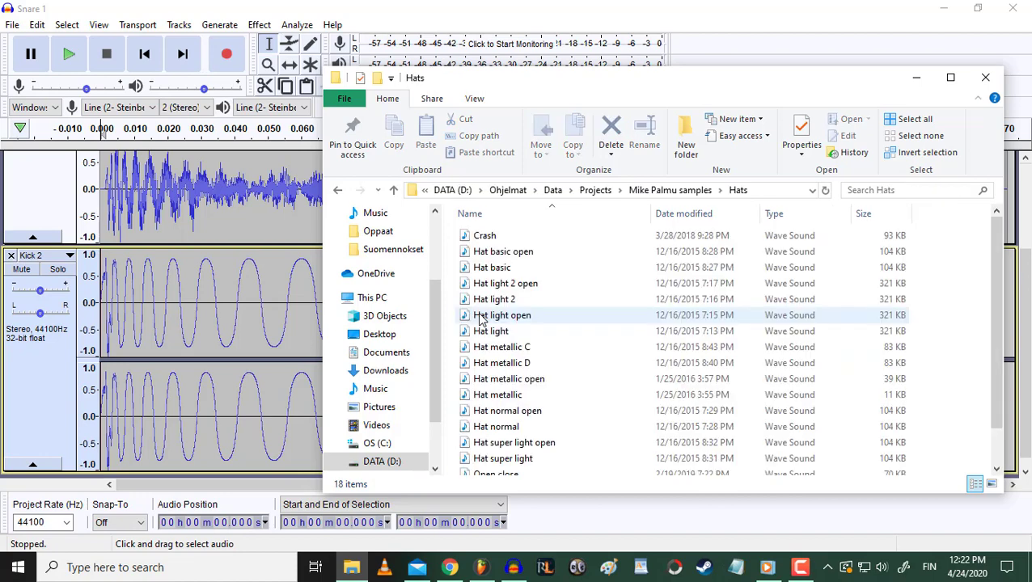
Preview the Hat light sample, import it as a new track, and close the file browser and media player.
double_click(482, 332)
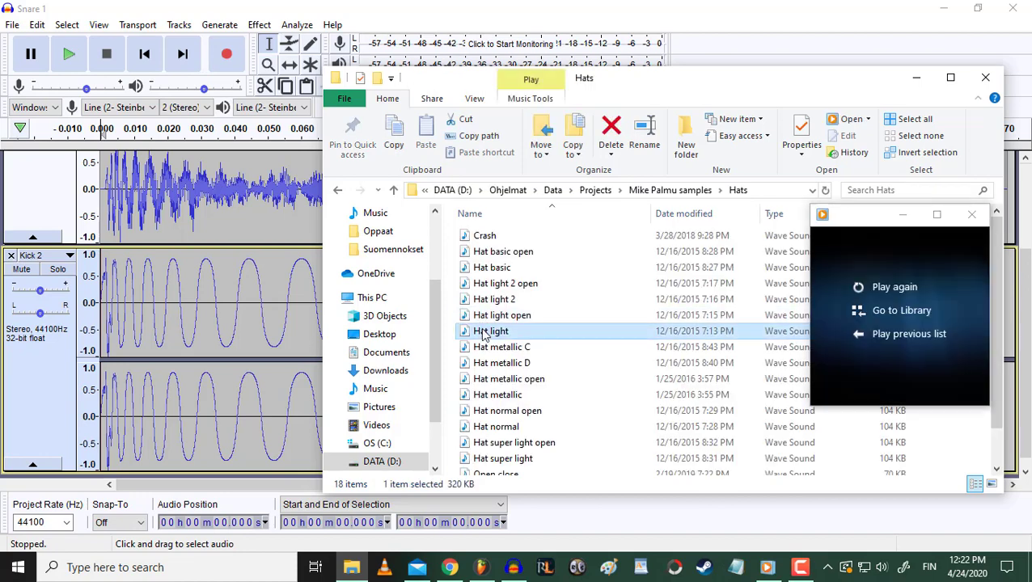
drag(478, 338, 202, 368)
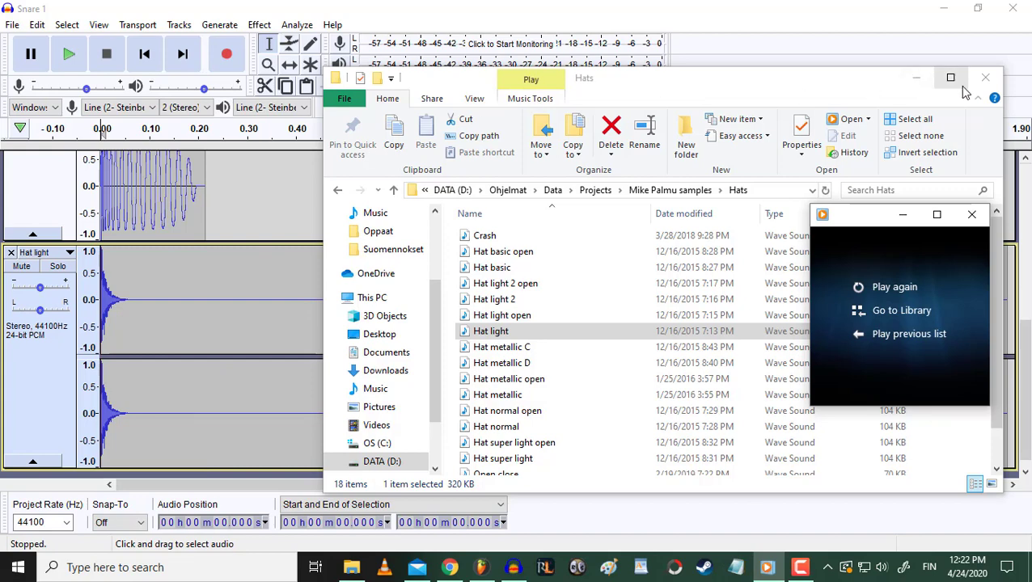
click(985, 77)
click(971, 216)
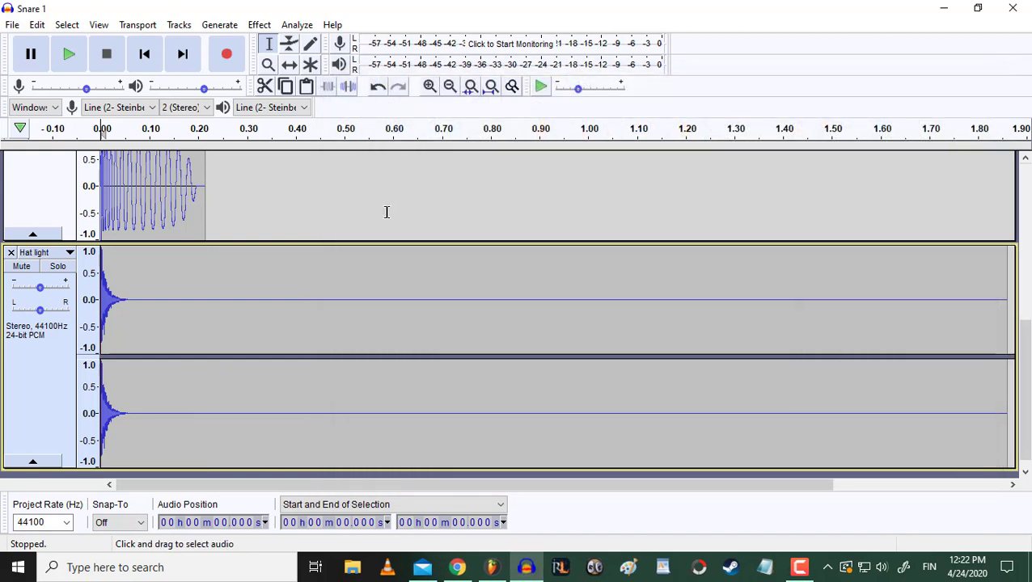
Select the Hat light, Kick 2 and Snare 1 tracks and mix them from stereo down to mono.
click(66, 373)
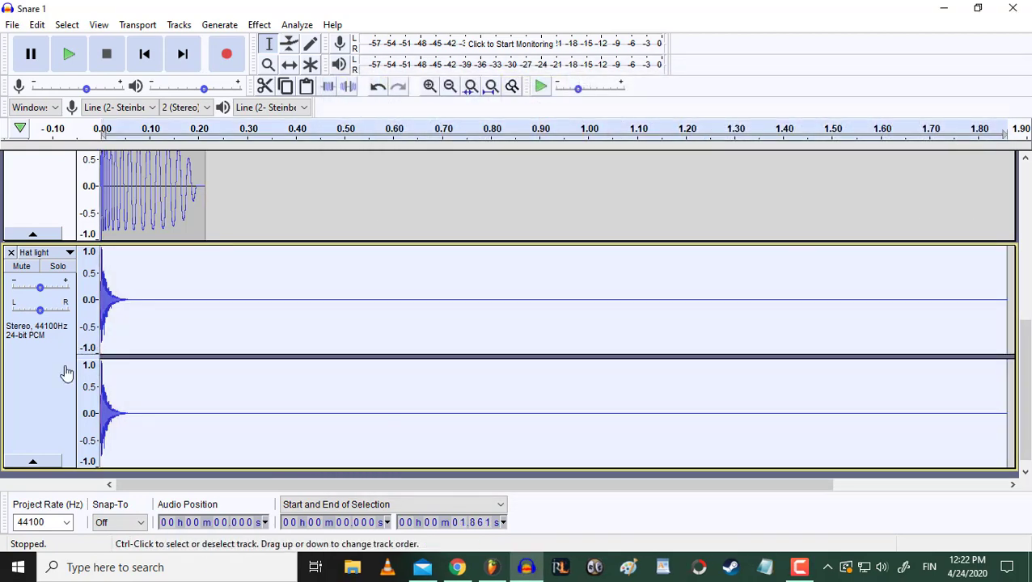
key(shift+Up)
key(shift+Up)
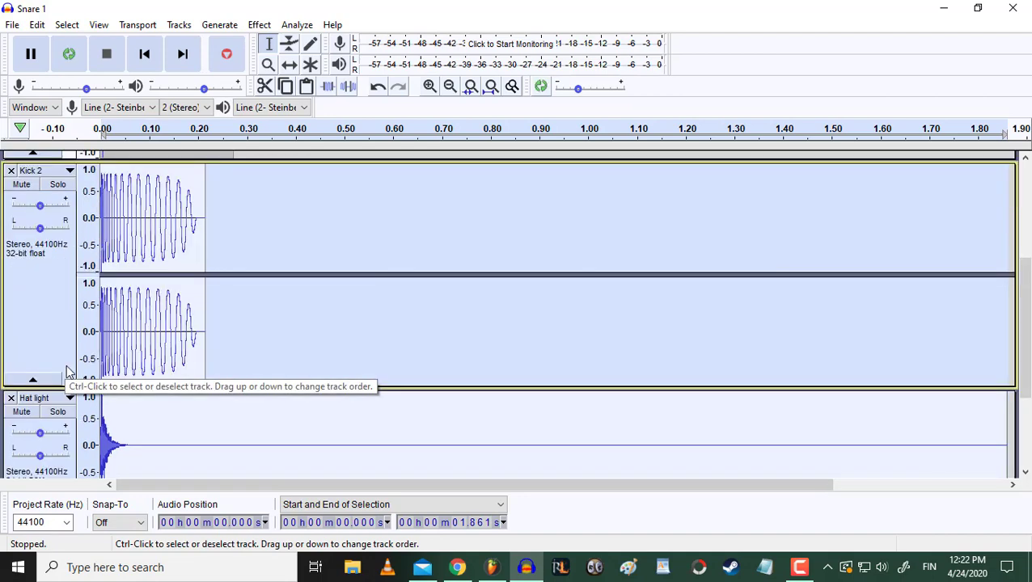
click(177, 26)
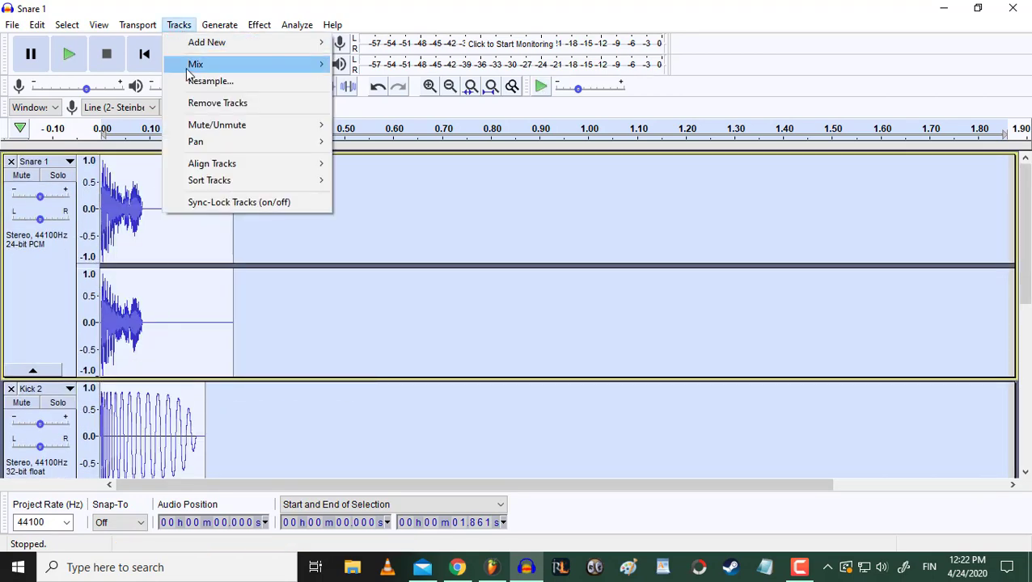
mouse_move(189, 71)
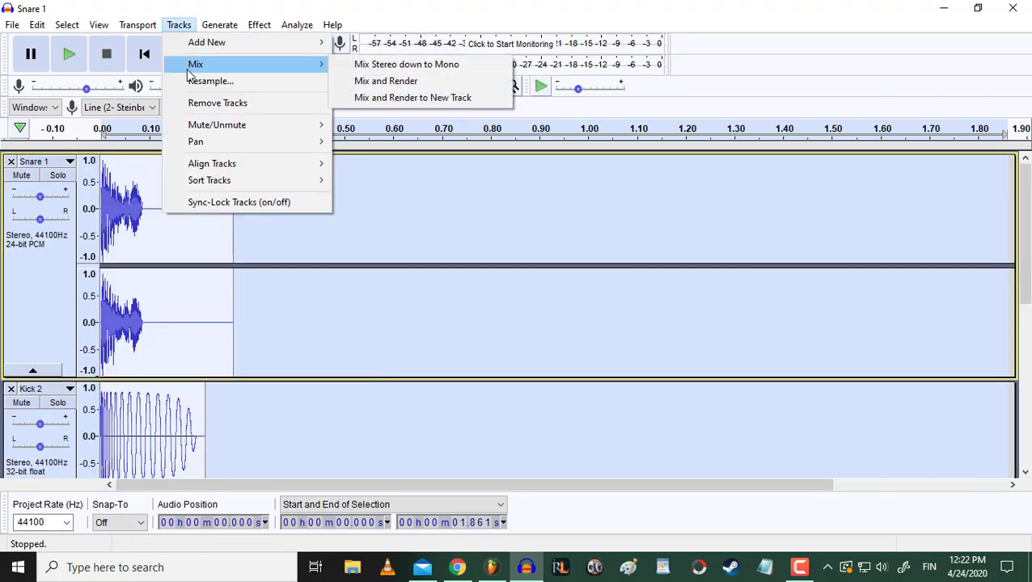
click(369, 68)
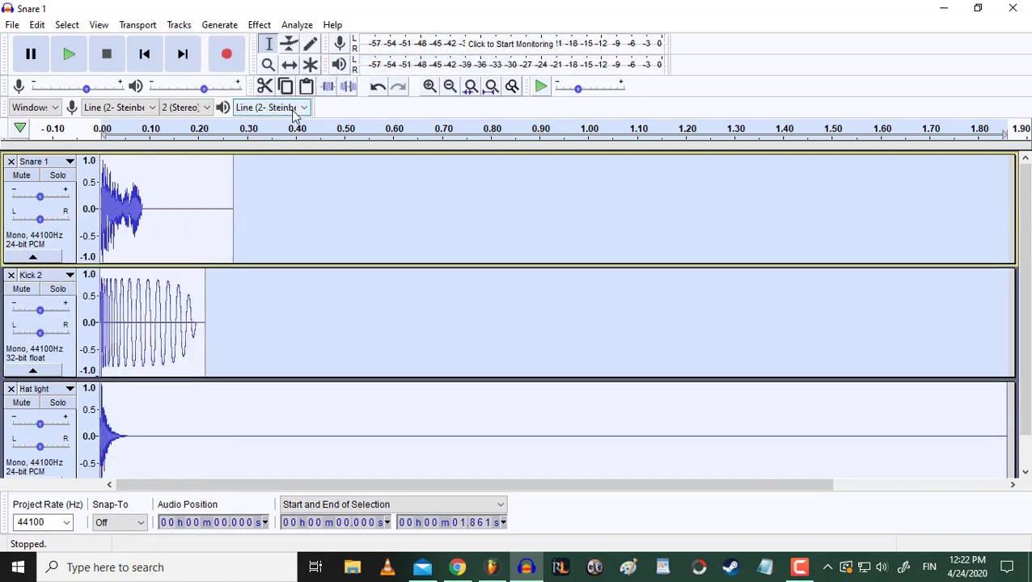
Delete the silent tails of the snare after about 0.087 s and the hat after about 0.064 s.
drag(310, 227, 140, 227)
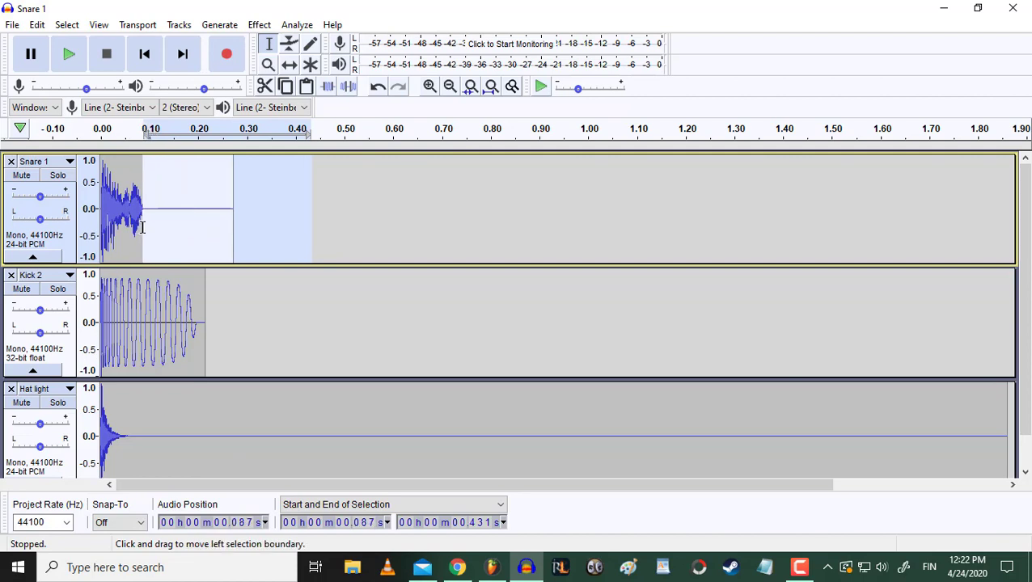
click(142, 227)
scroll(280, 317, down, 1)
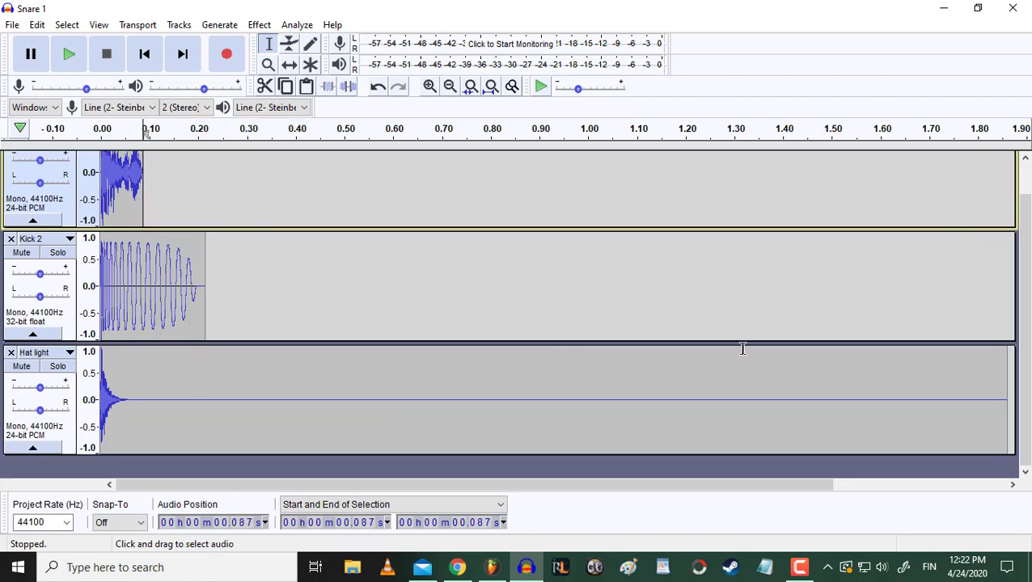
drag(1004, 402, 129, 374)
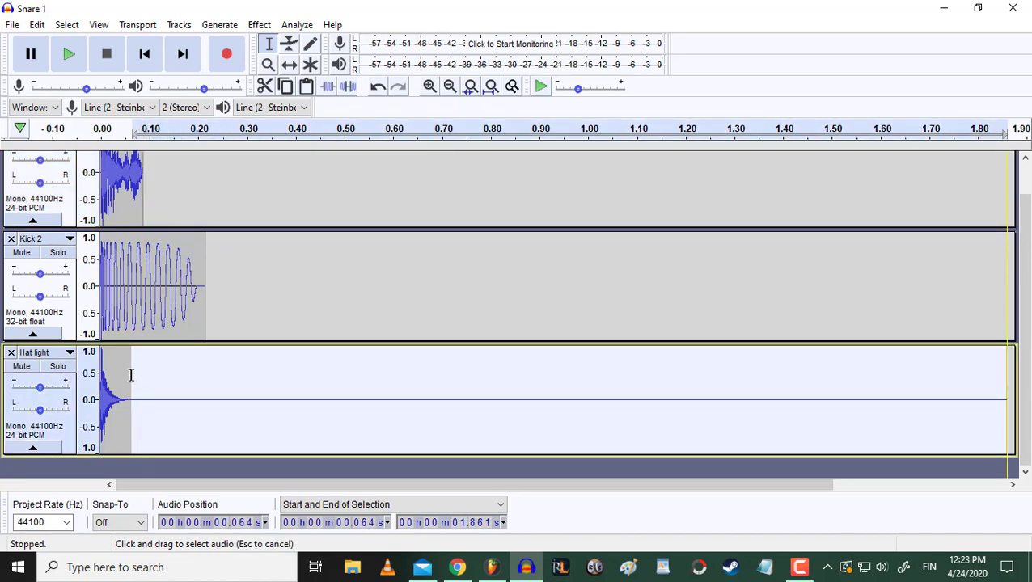
click(131, 374)
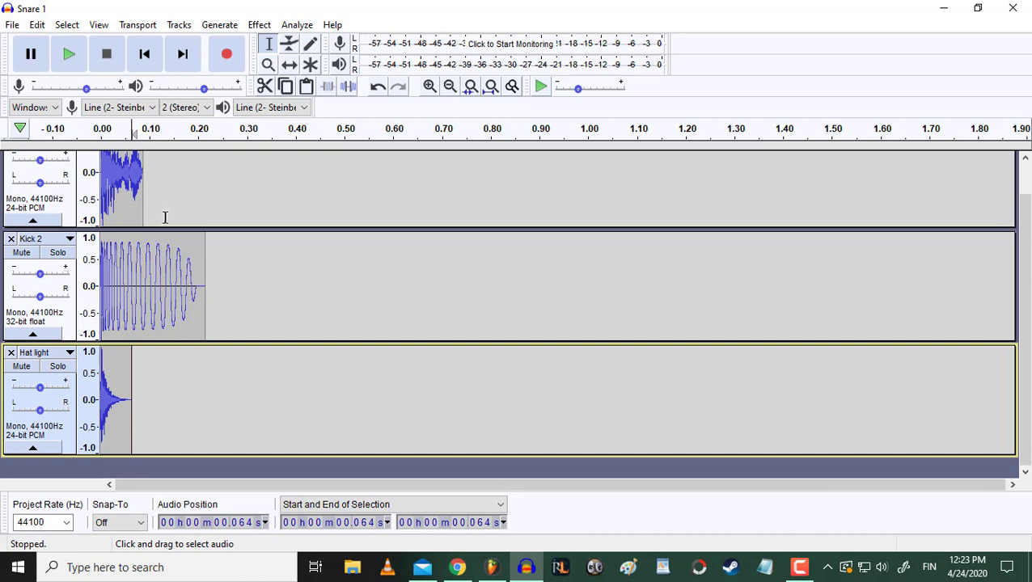
scroll(164, 216, up, 1)
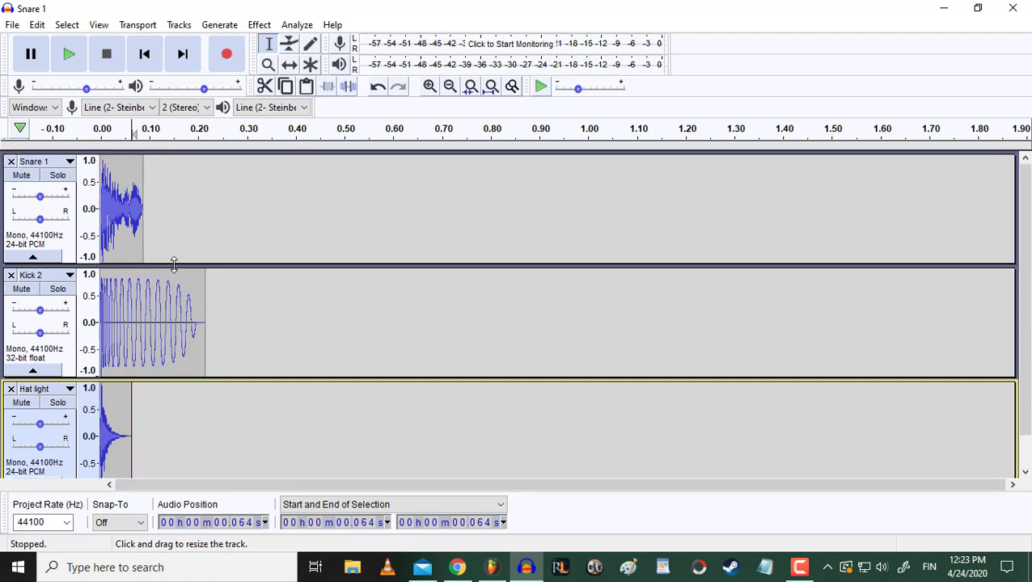
Add a new empty mono track to the project.
click(179, 25)
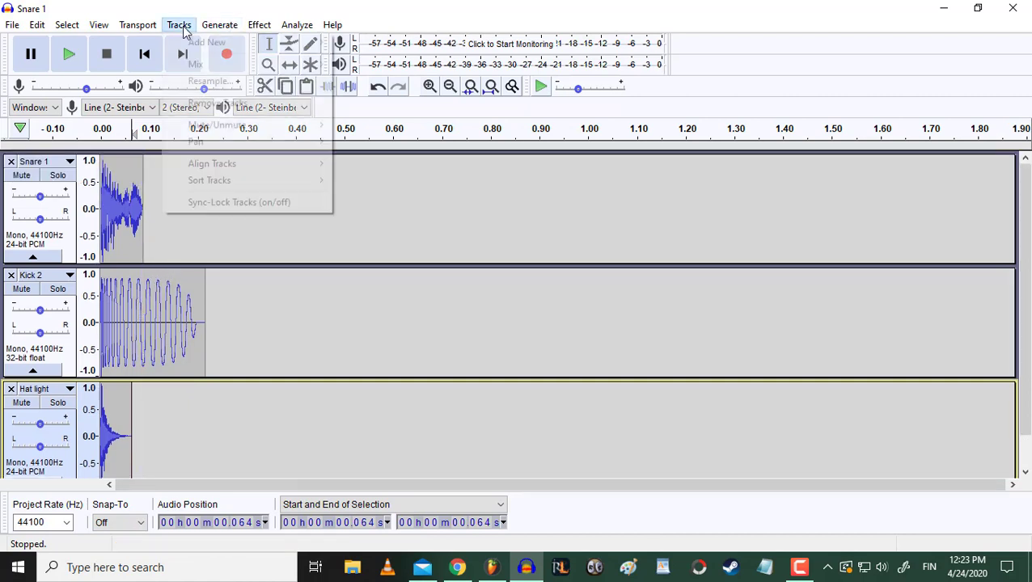
mouse_move(207, 41)
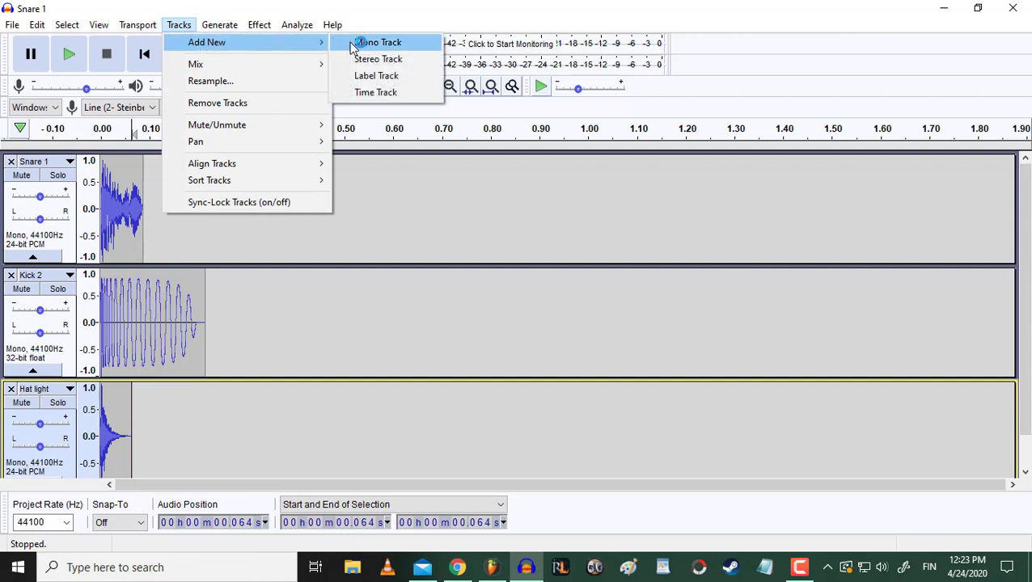
click(372, 45)
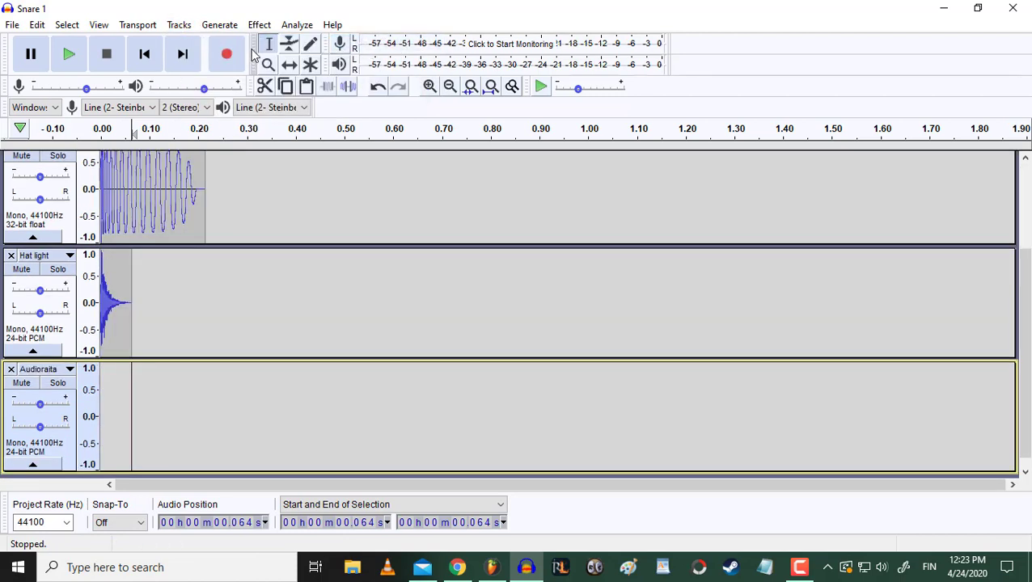
Generate a rhythm track from the project start at 90 beats per minute in the new mono track.
click(147, 55)
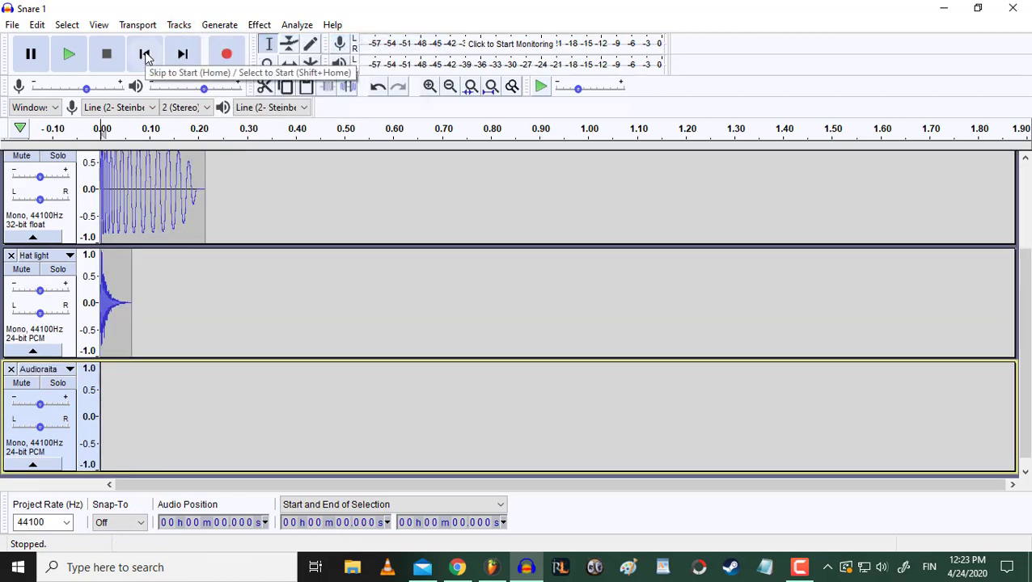
click(219, 25)
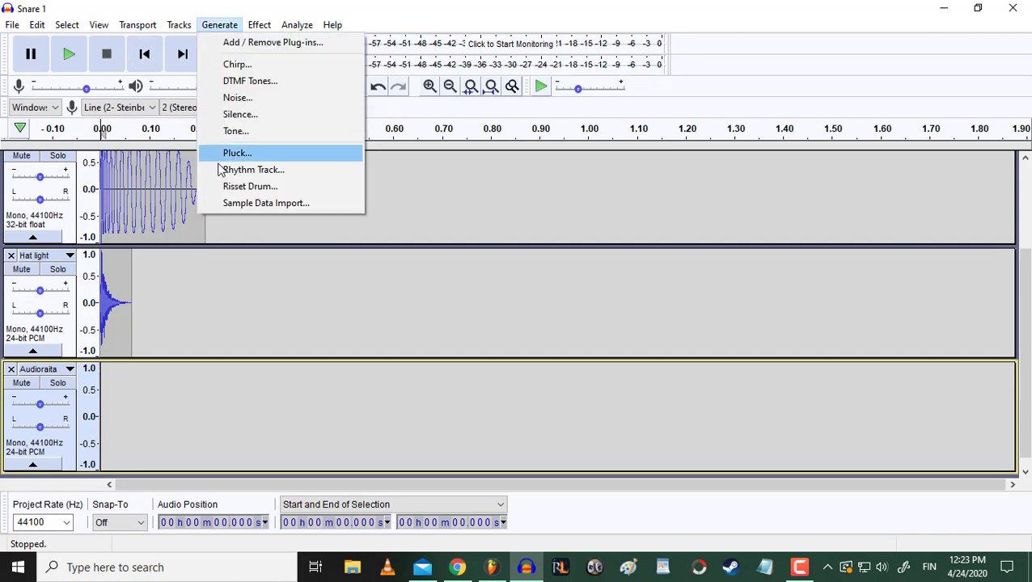
click(220, 168)
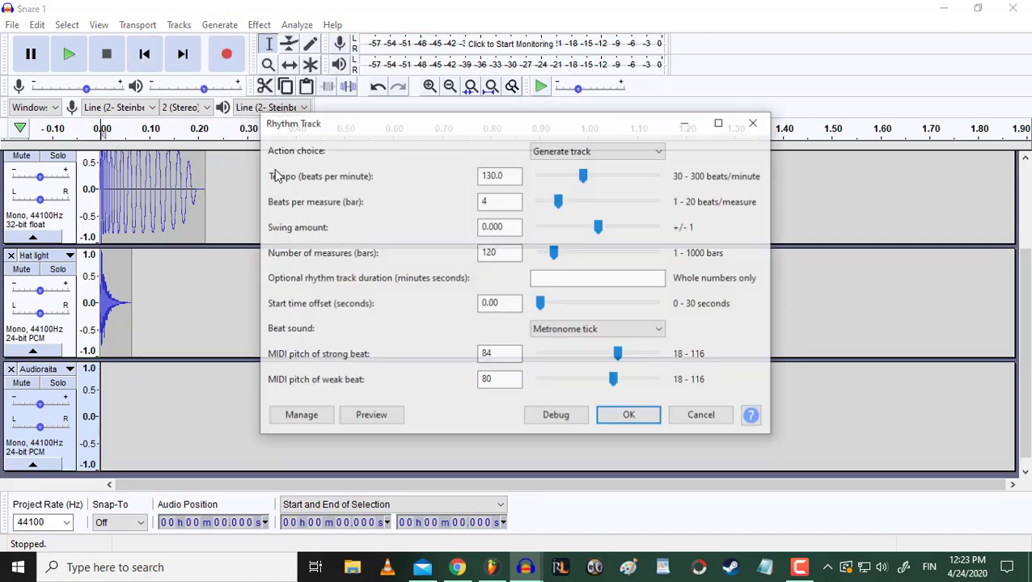
click(492, 172)
drag(494, 172, 472, 181)
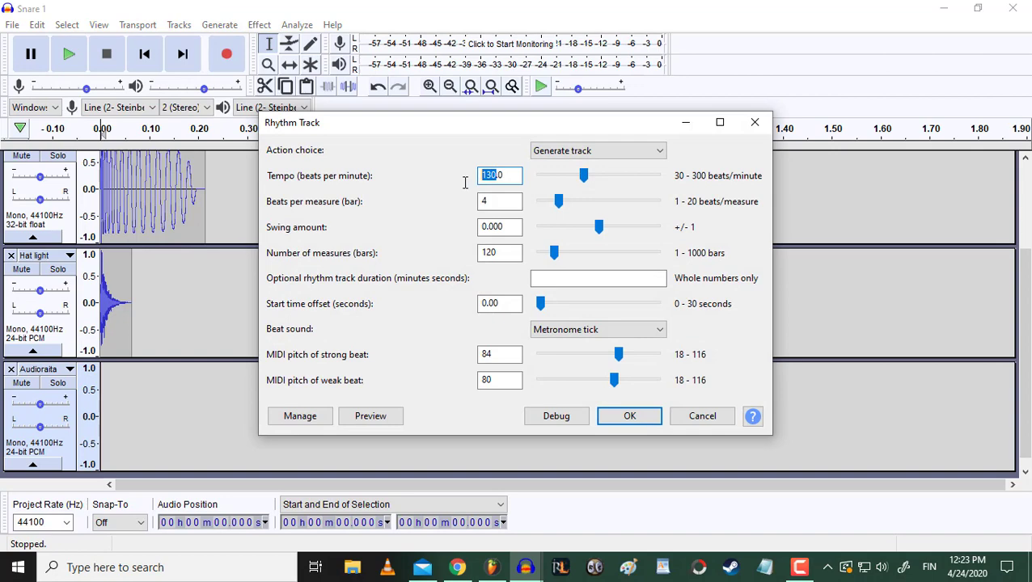
text(90.)
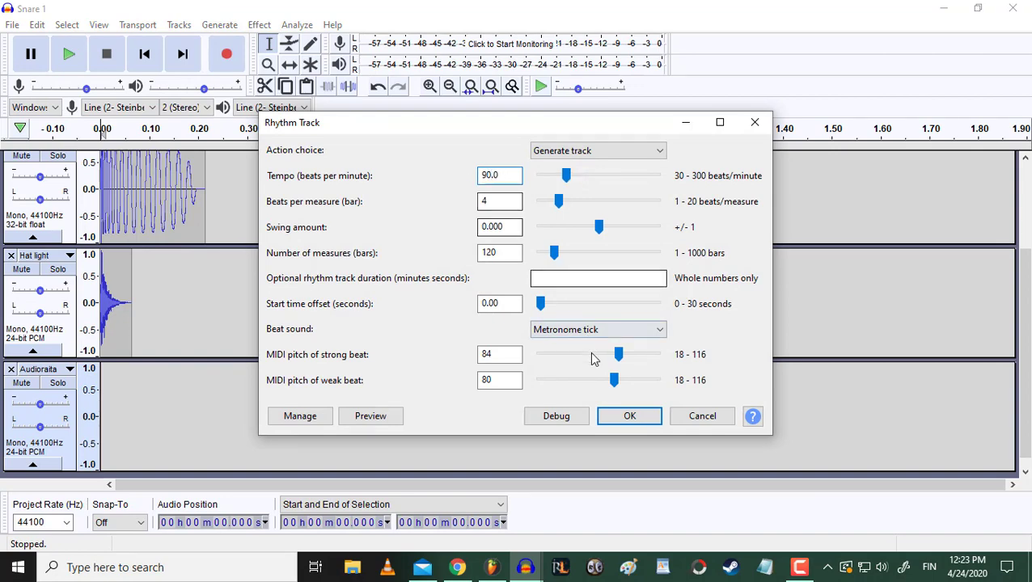
click(630, 417)
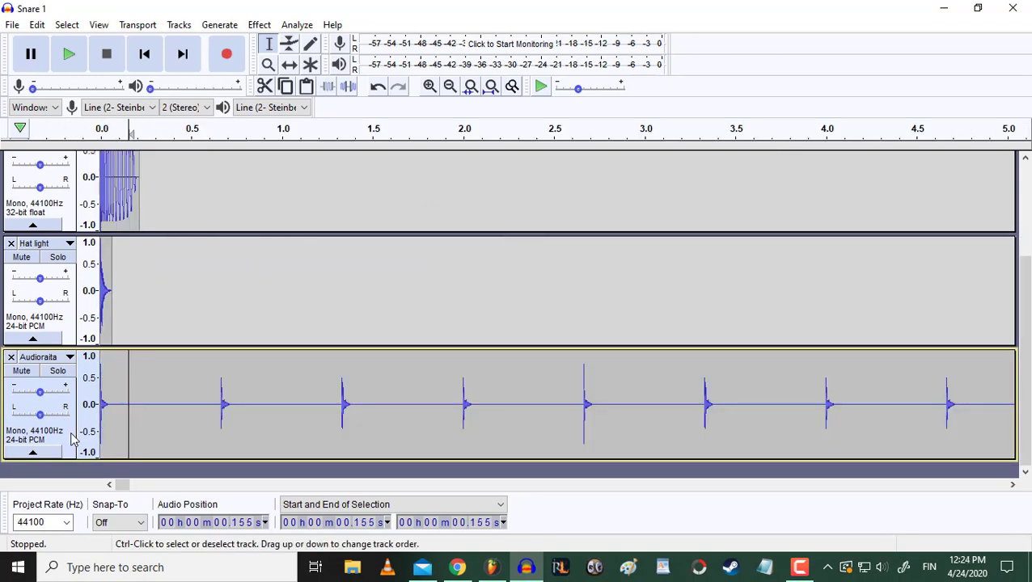
Reorder the tracks so the rhythm track is first and Kick 2 sits above Snare 1.
drag(76, 428, 83, 154)
drag(81, 419, 89, 267)
Paste a second kick into the Kick 2 track and time-shift it onto the second metronome beat at about 0.667 s.
click(225, 314)
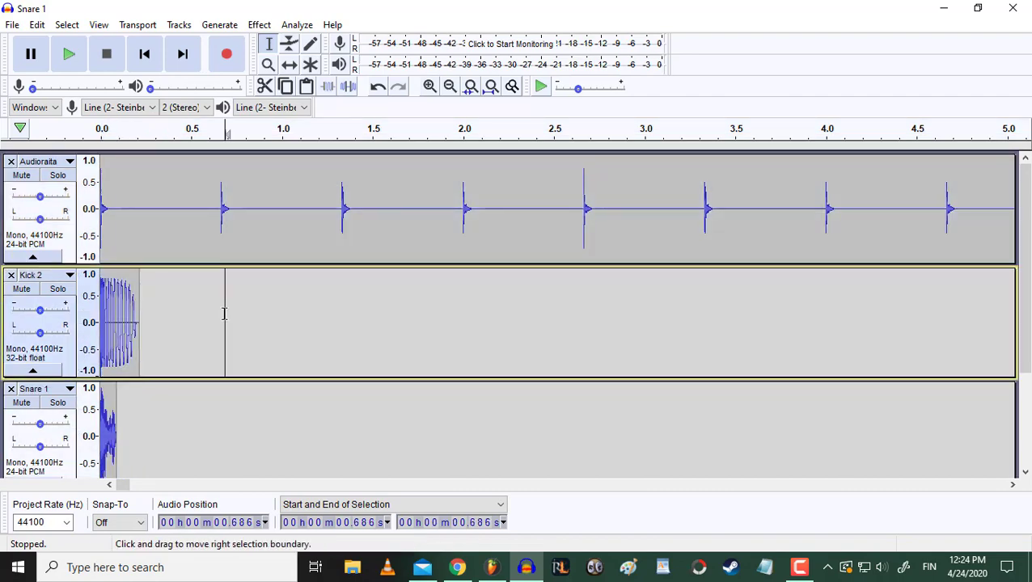
click(216, 314)
key(ctrl+v)
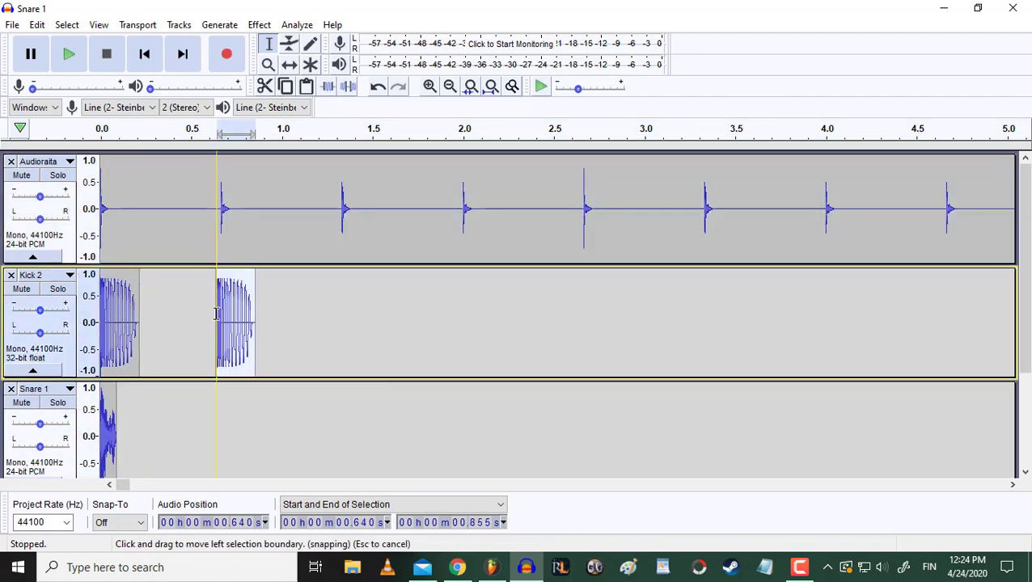
scroll(216, 314, up, 5)
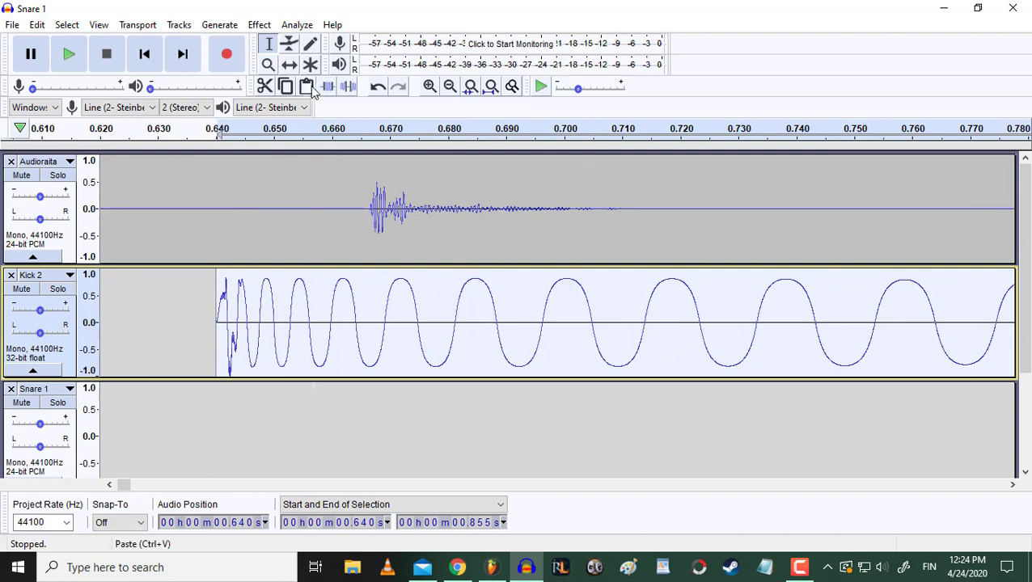
click(289, 65)
drag(244, 325, 403, 310)
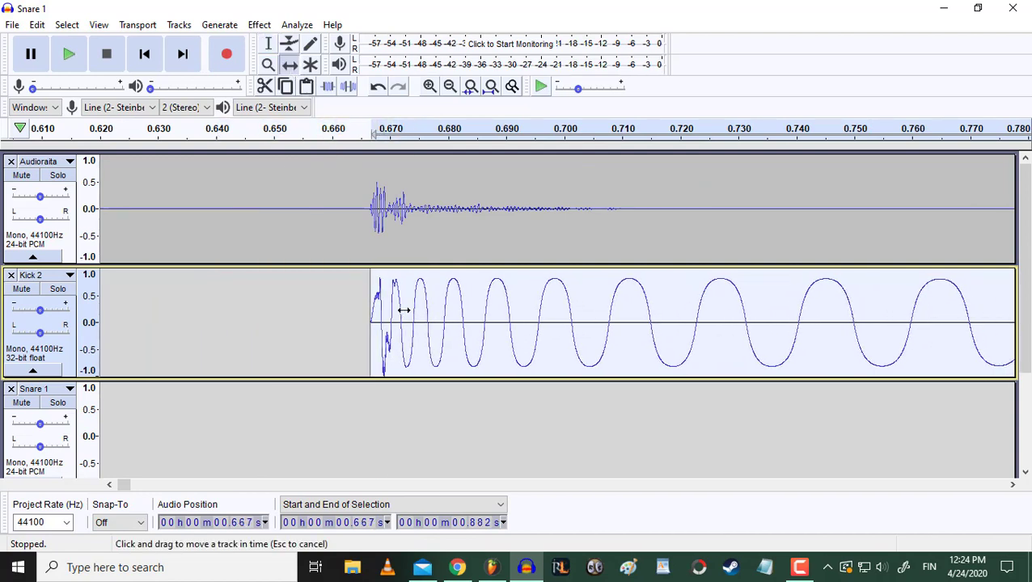
scroll(316, 294, down, 6)
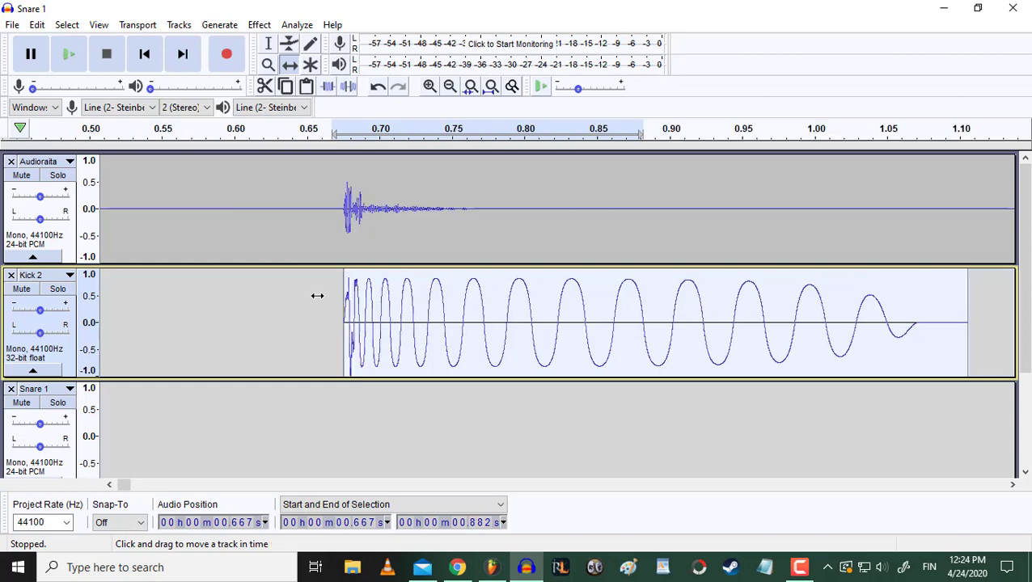
Move the rhythm track down so it sits below the Kick 2 track.
drag(67, 240, 40, 414)
scroll(41, 414, down, 1)
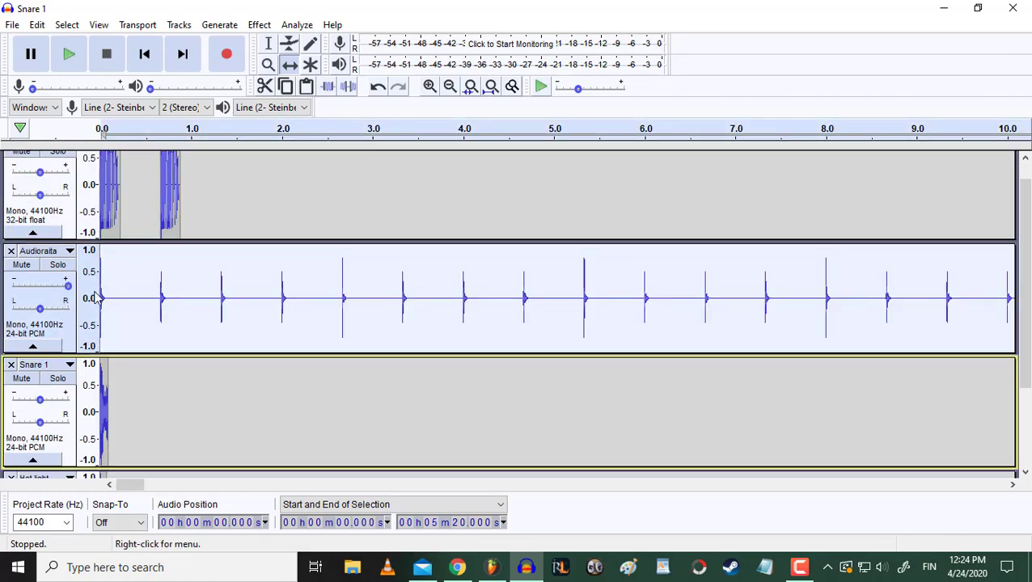
scroll(105, 364, down, 1)
Select the hat hit in the Hat light track, then paste it at the start and at about 0.649 s.
drag(102, 365, 105, 364)
scroll(105, 365, up, 2)
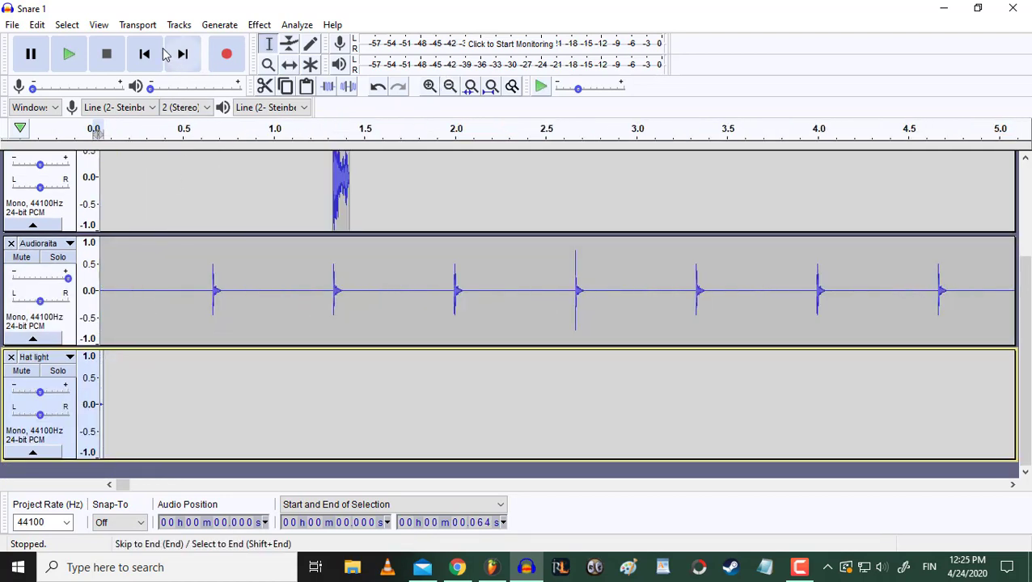
key(ctrl+v)
click(217, 389)
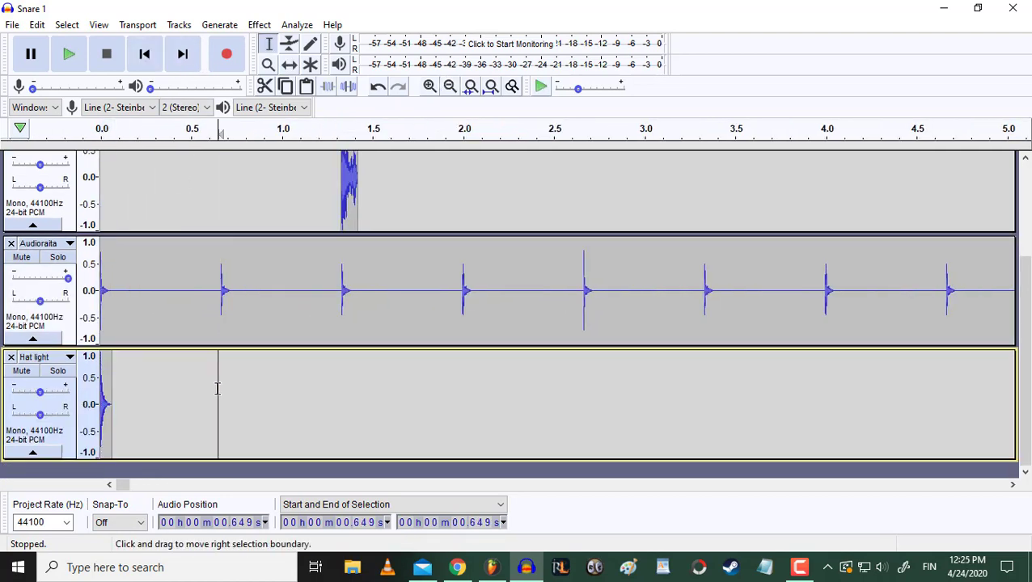
key(ctrl+v)
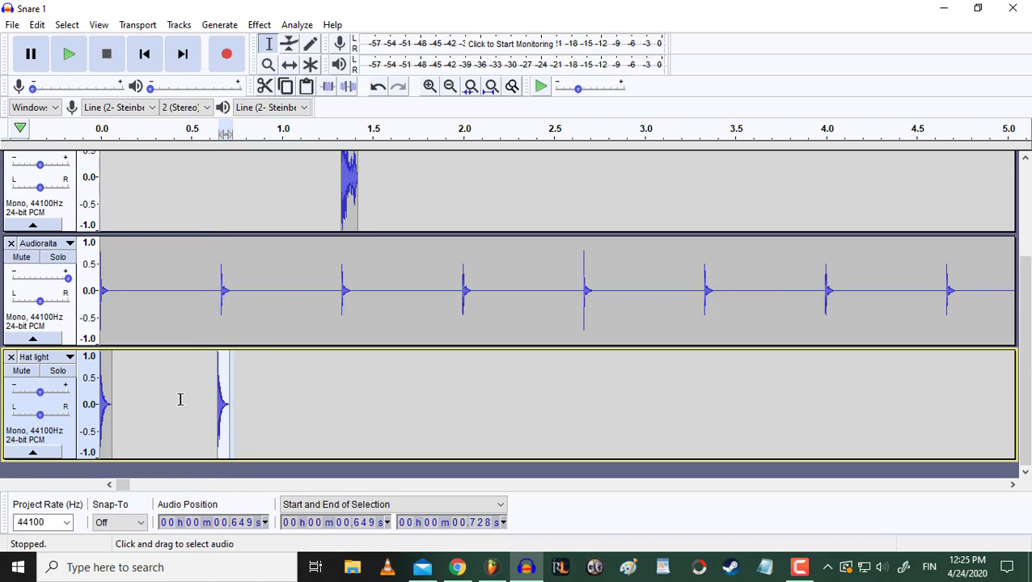
Paste a hat hit midway to the second beat at about 0.331 s and remove the displaced hit after it.
click(159, 396)
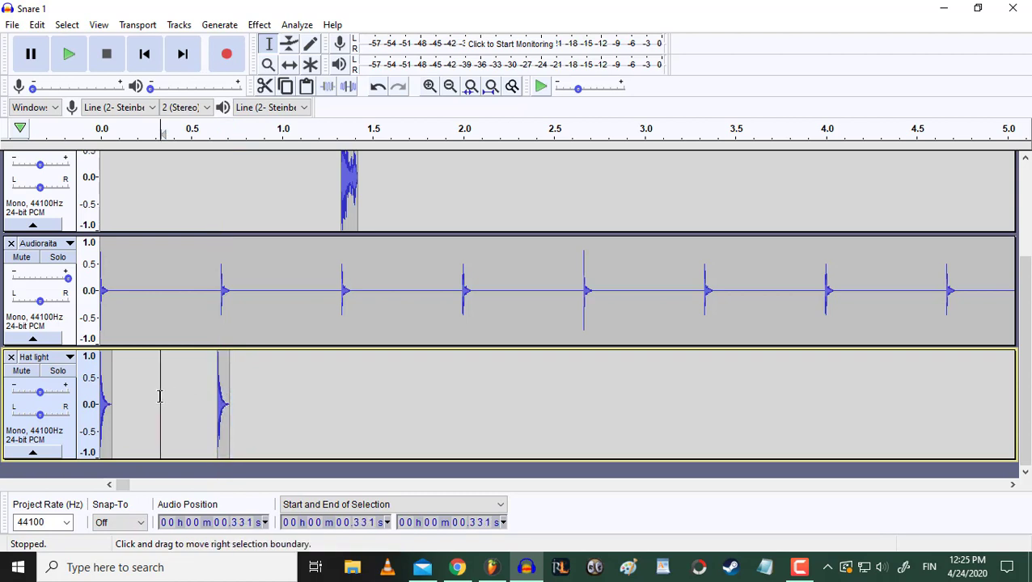
key(ctrl+v)
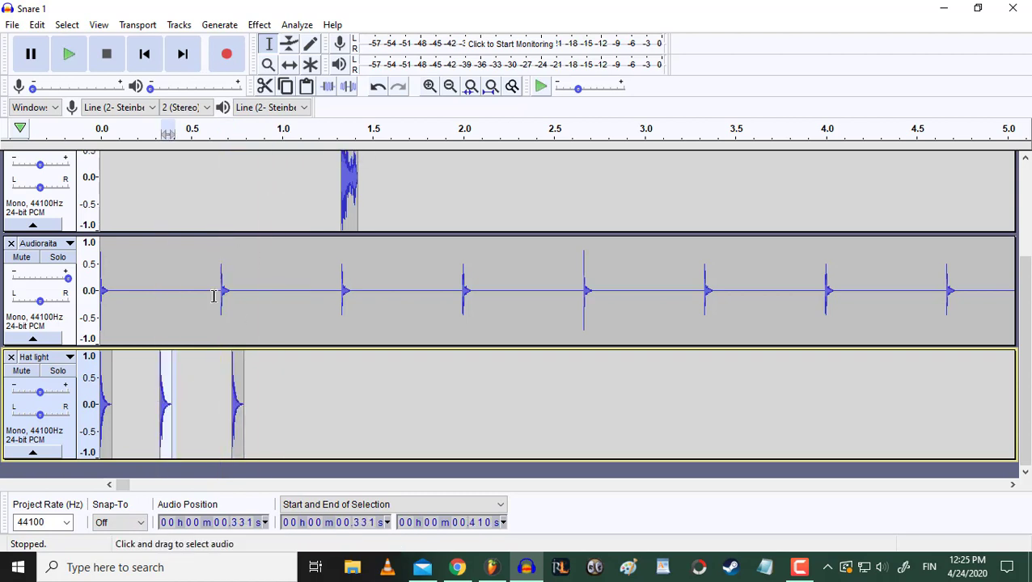
key(ctrl+z)
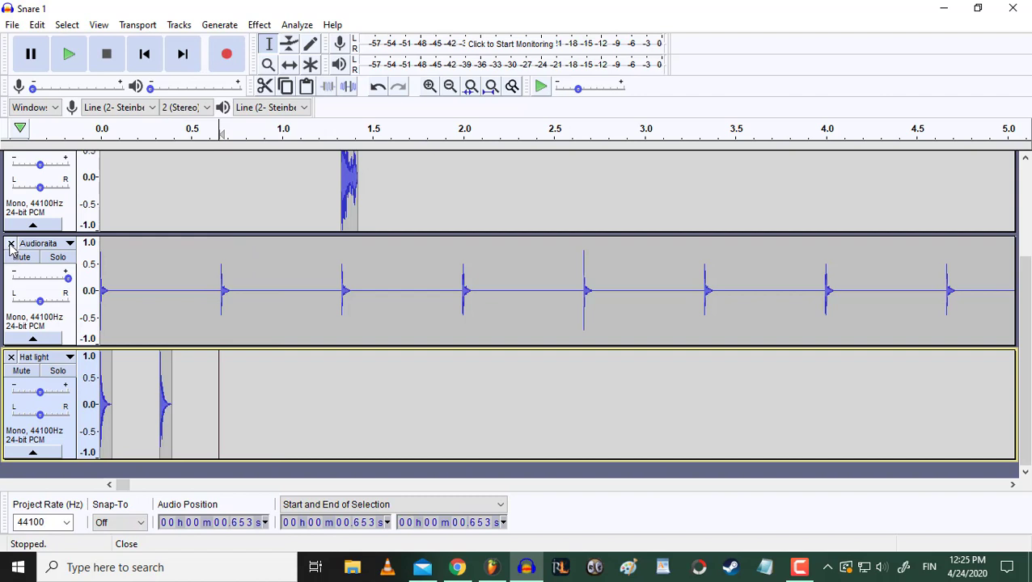
Clear the generated metronome audio from the rhythm track, keeping the empty track.
click(121, 268)
key(ctrl+z)
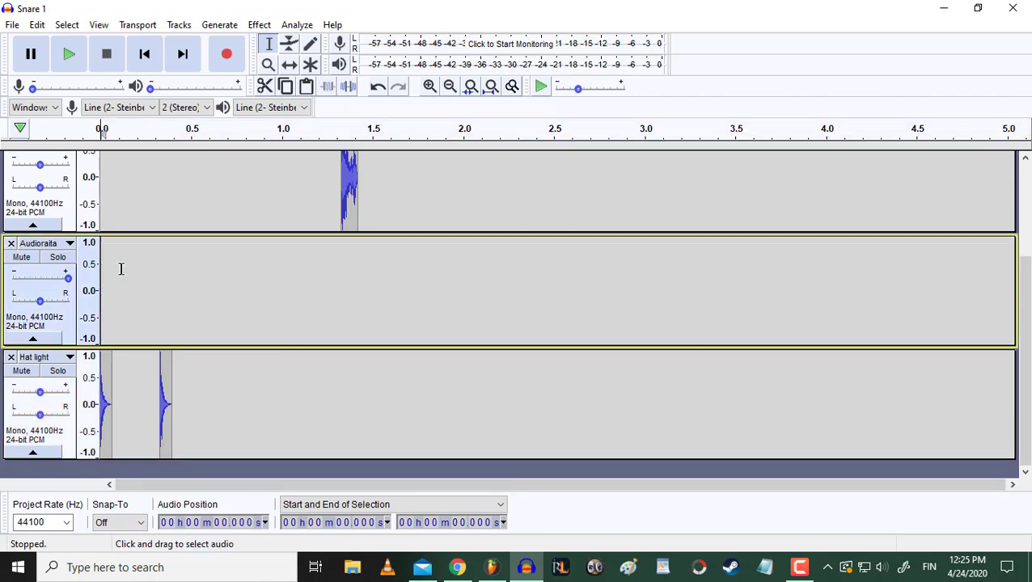
Generate a metronome rhythm track at 180 beats per minute in the empty rhythm track.
click(226, 27)
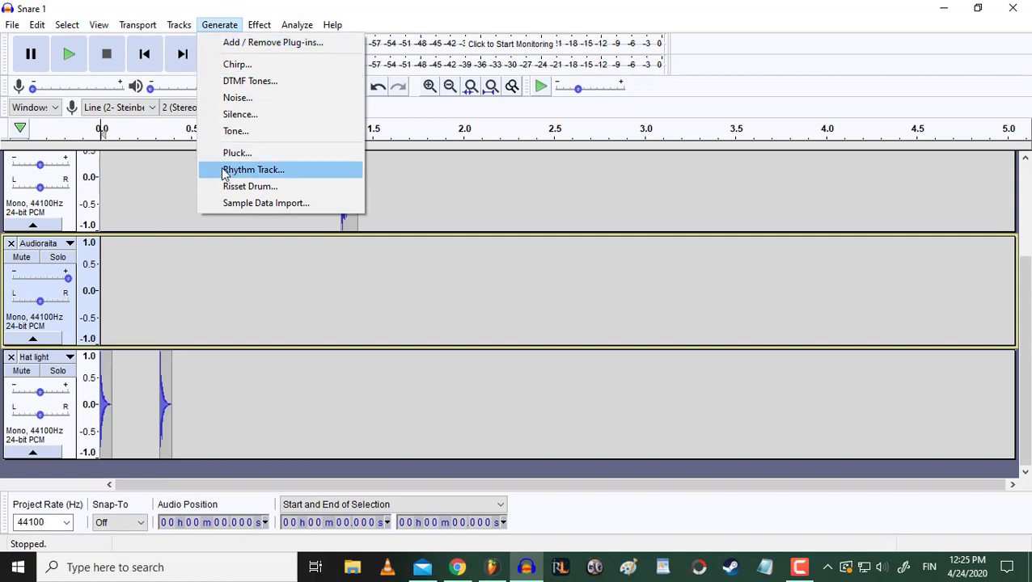
click(253, 169)
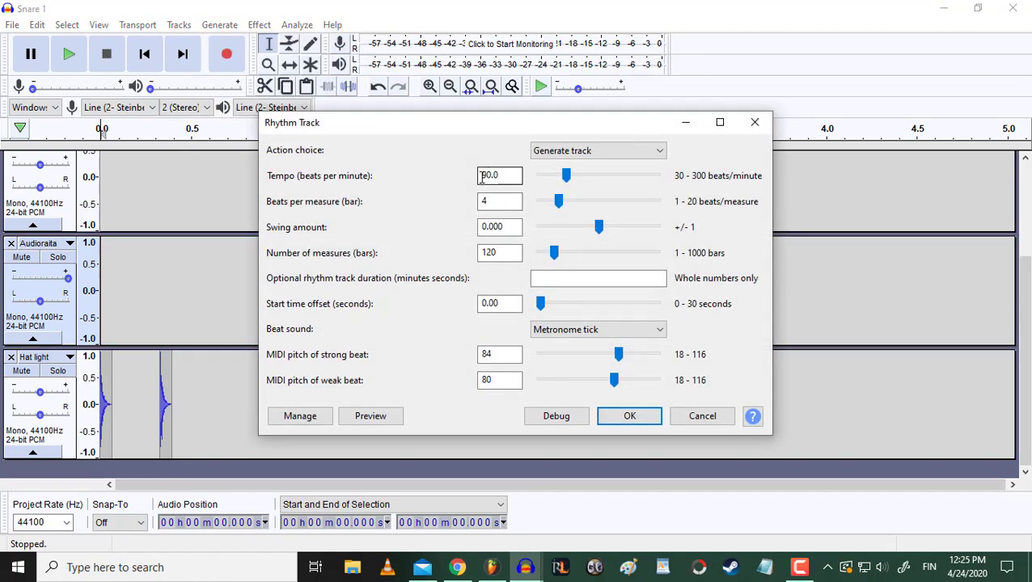
drag(482, 174, 493, 174)
text(18)
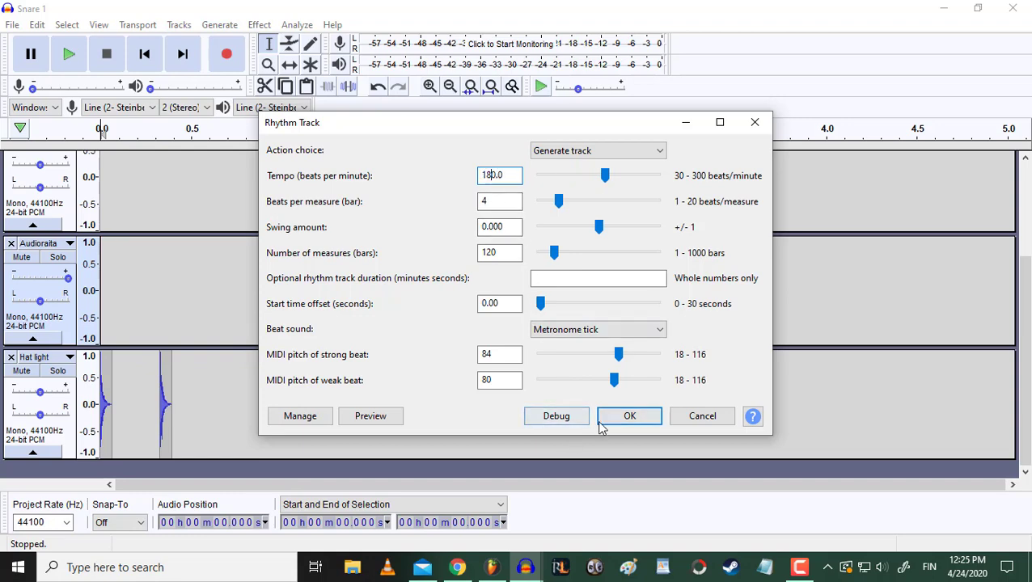
click(624, 417)
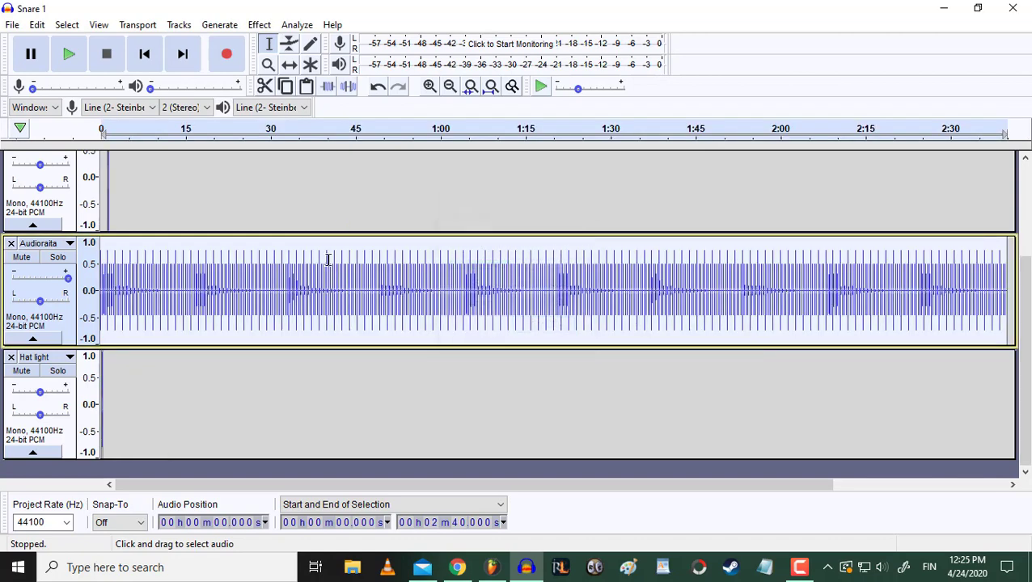
Select the first two measures of the rhythm track, from the start to about 2.632 s.
double_click(430, 85)
double_click(429, 86)
click(430, 85)
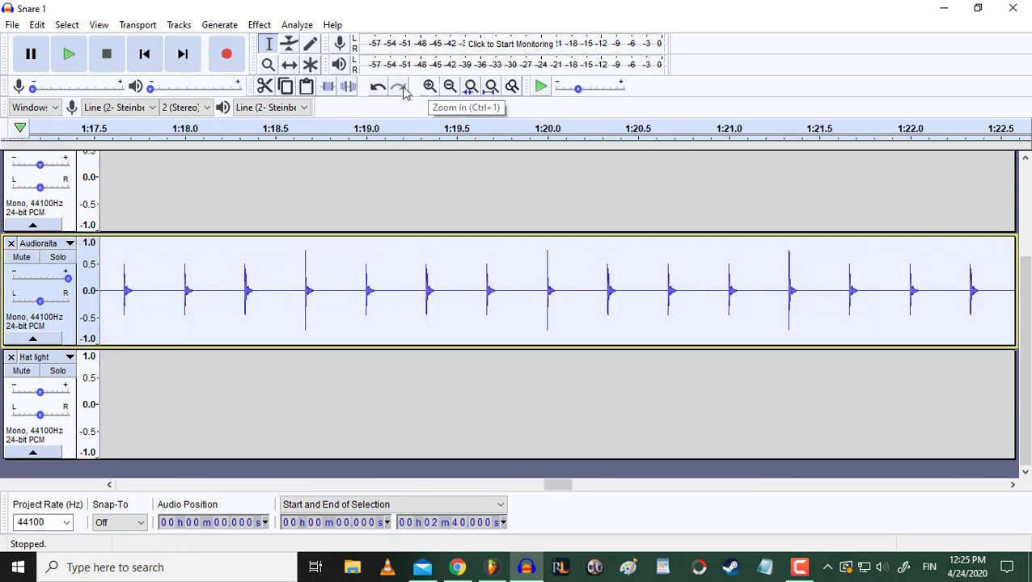
click(145, 53)
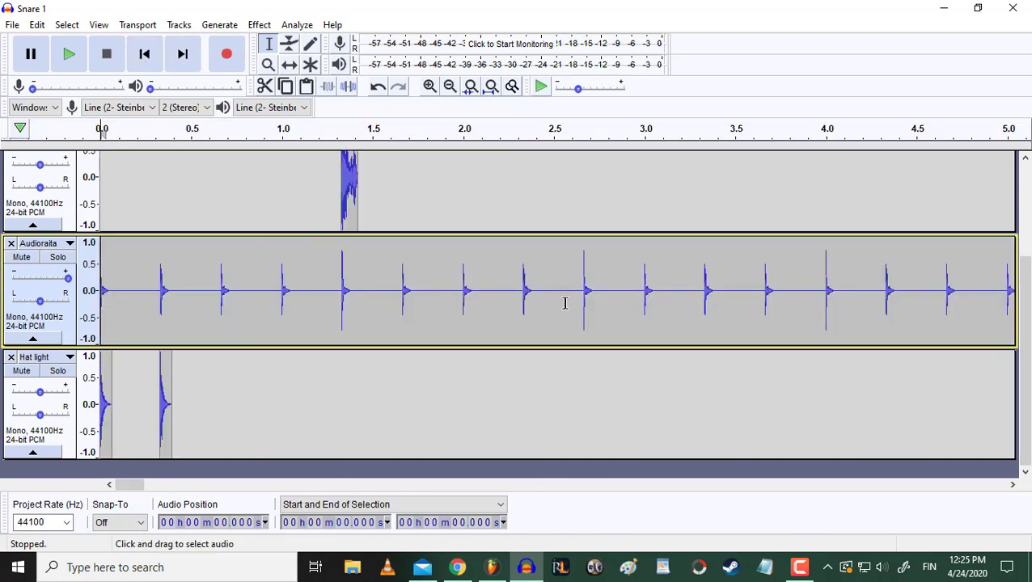
drag(577, 301, 17, 305)
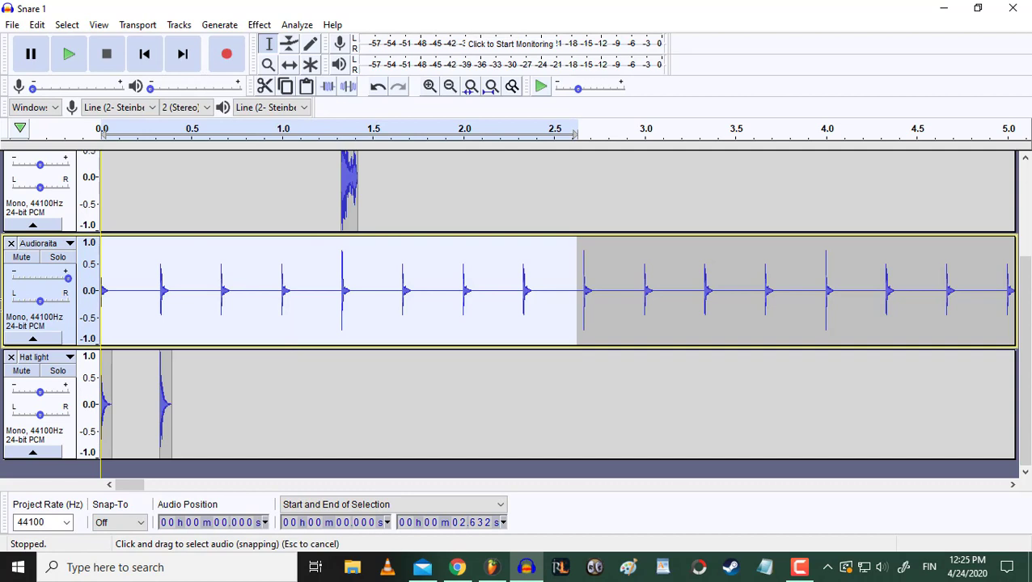
drag(17, 305, 89, 324)
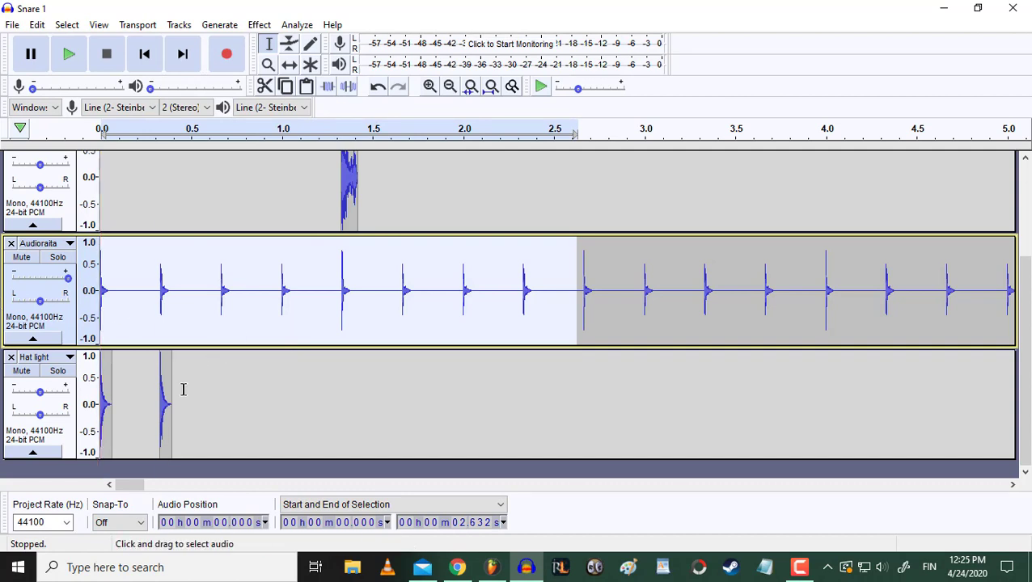
Shift the second hat hit in the Hat light track to line up with the rhythm track's second tick.
click(144, 401)
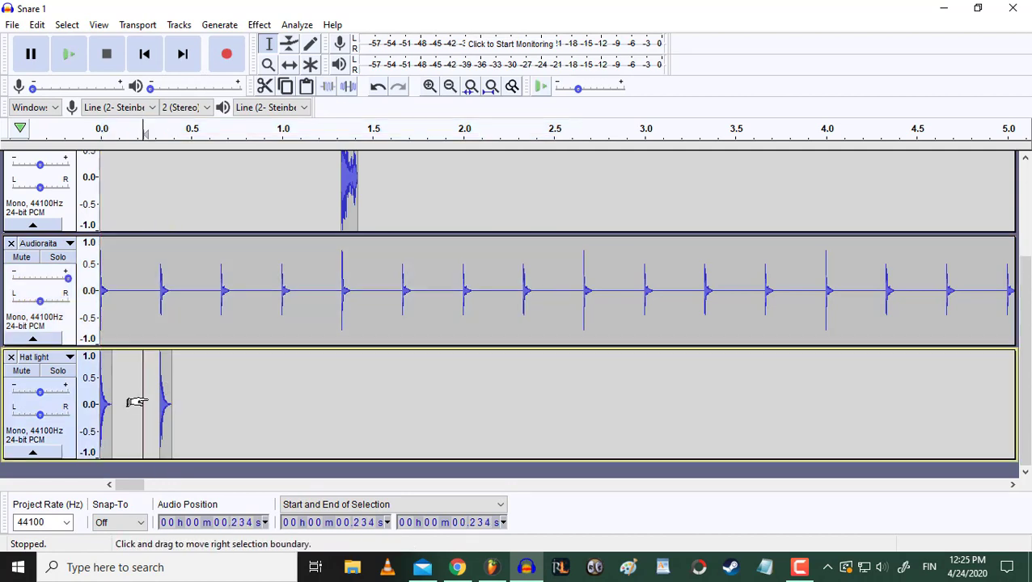
scroll(137, 402, up, 3)
scroll(137, 402, up, 2)
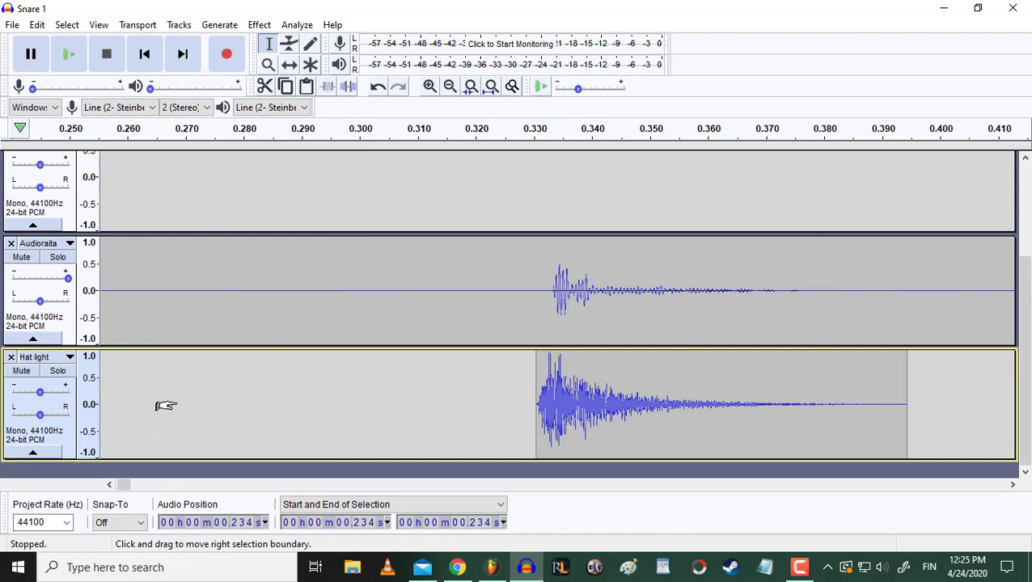
click(290, 66)
drag(548, 411, 563, 411)
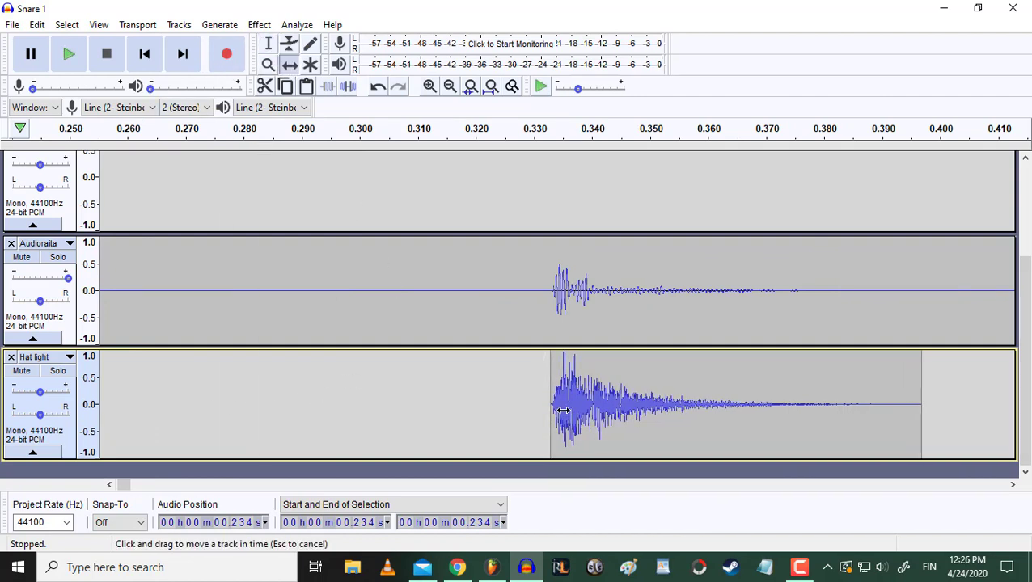
scroll(405, 399, down, 6)
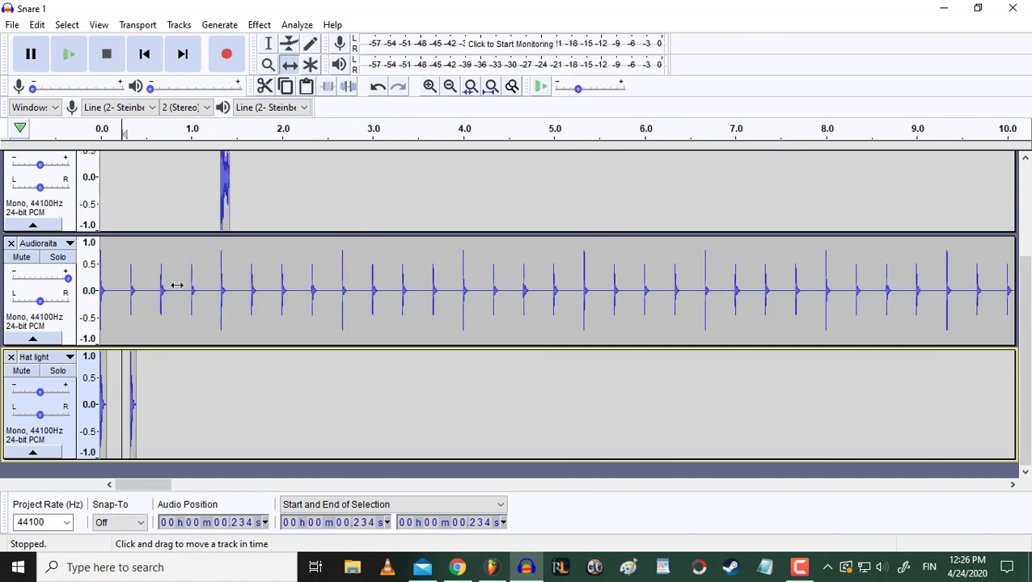
Select the Hat light track from the start to the onset of the rhythm track's third tick at 0.667 s.
click(269, 44)
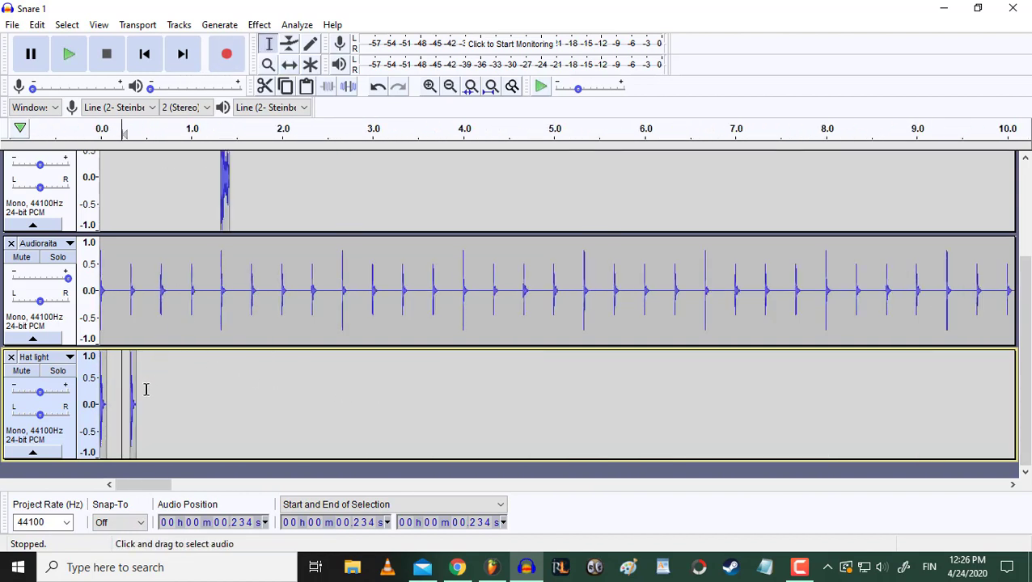
drag(146, 389, 66, 395)
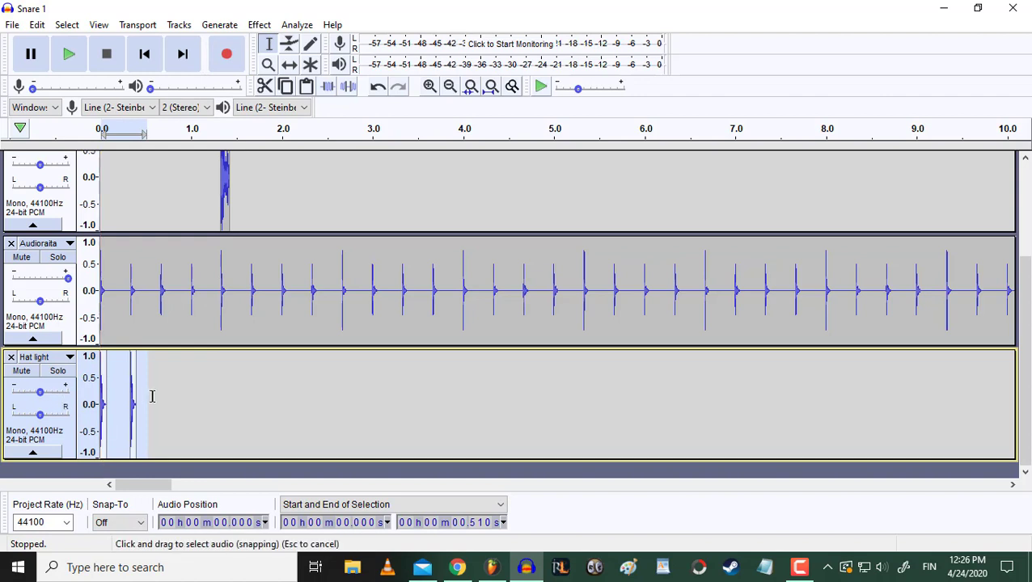
scroll(138, 399, up, 4)
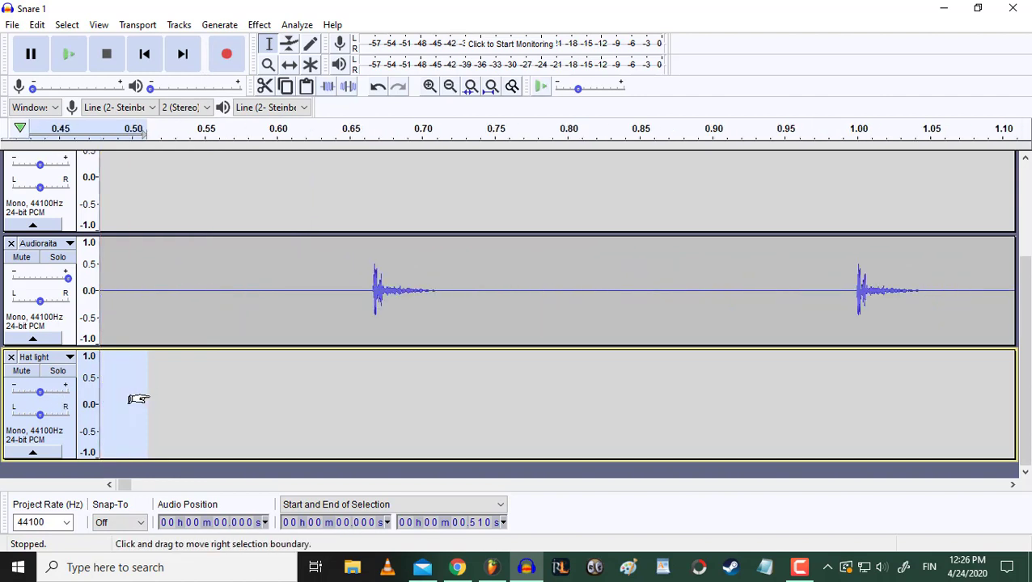
drag(135, 397, 420, 397)
scroll(362, 398, up, 5)
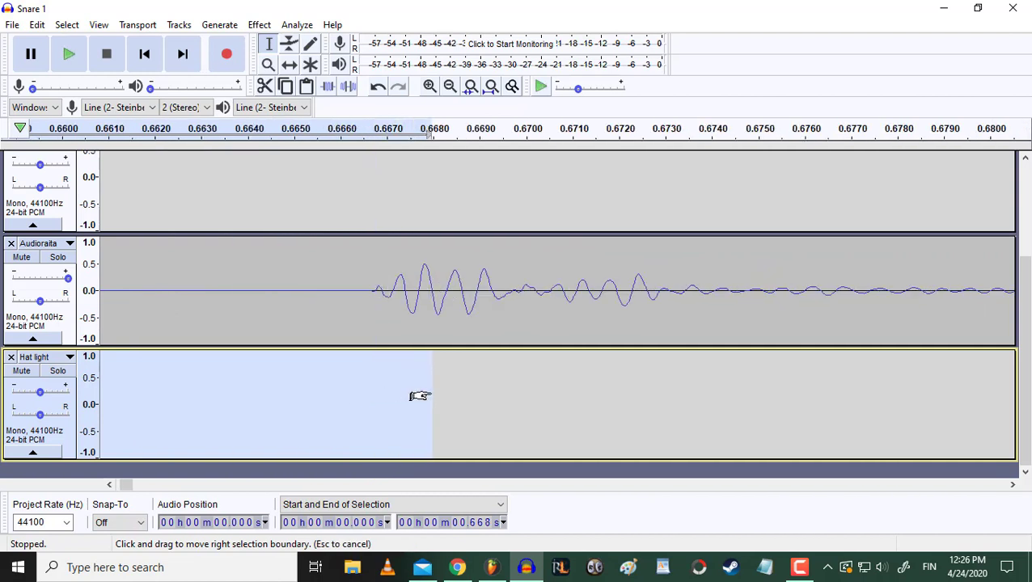
drag(420, 396, 360, 402)
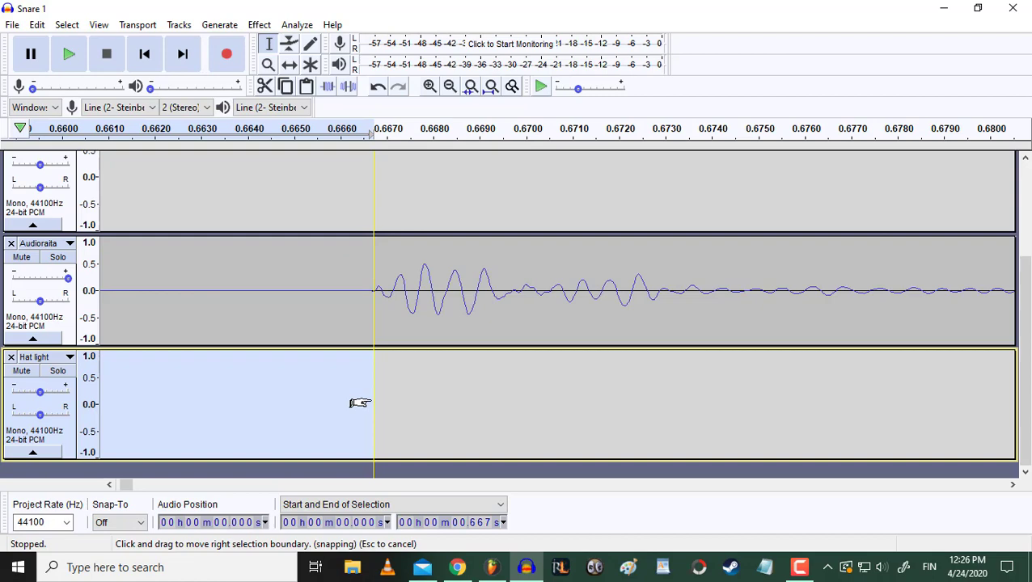
drag(361, 403, 361, 401)
ctrl+scroll(258, 382, down, 10)
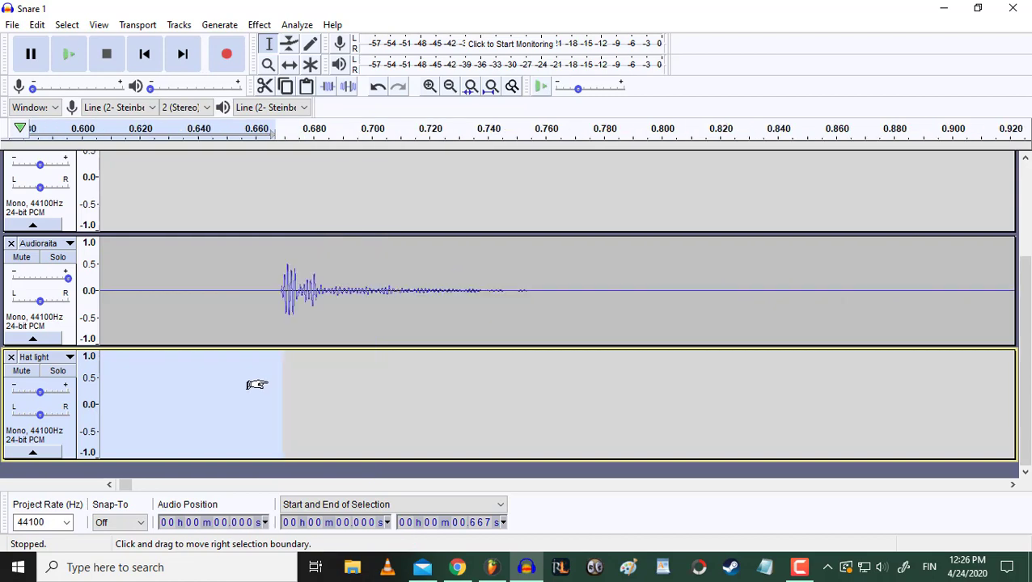
Repeat the selected pair of hat hits with 3 added repeats.
click(259, 24)
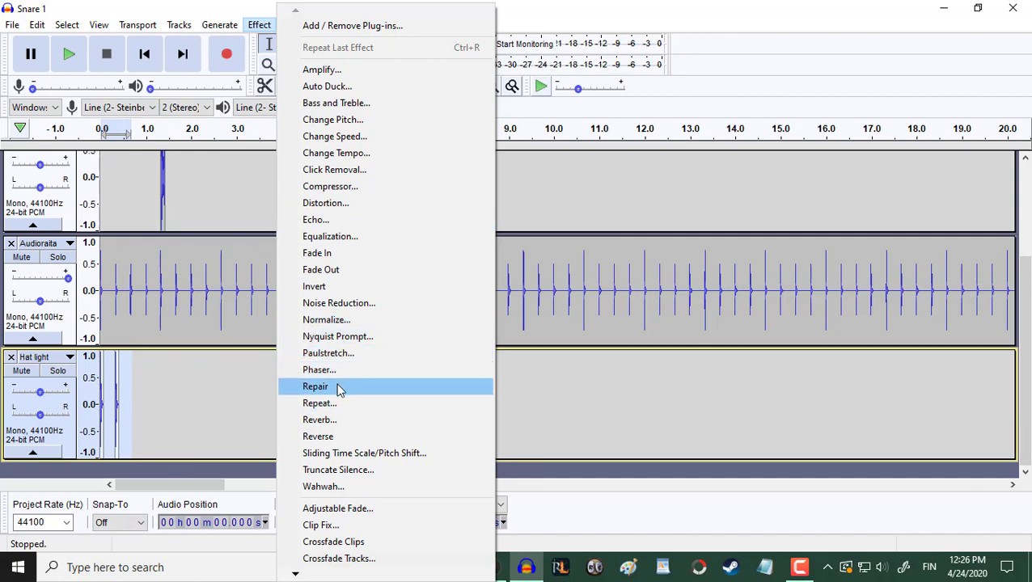
click(319, 403)
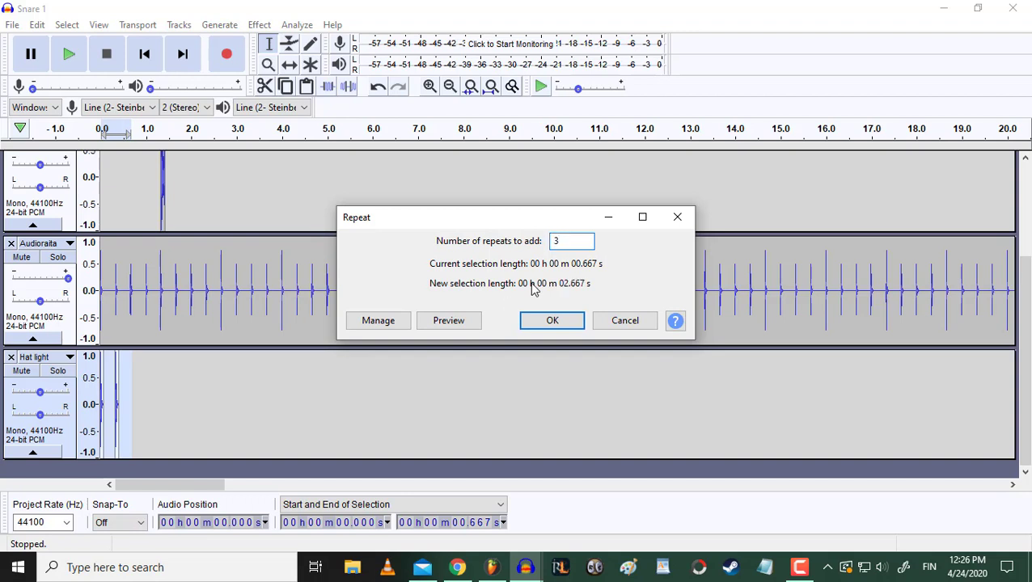
key(Return)
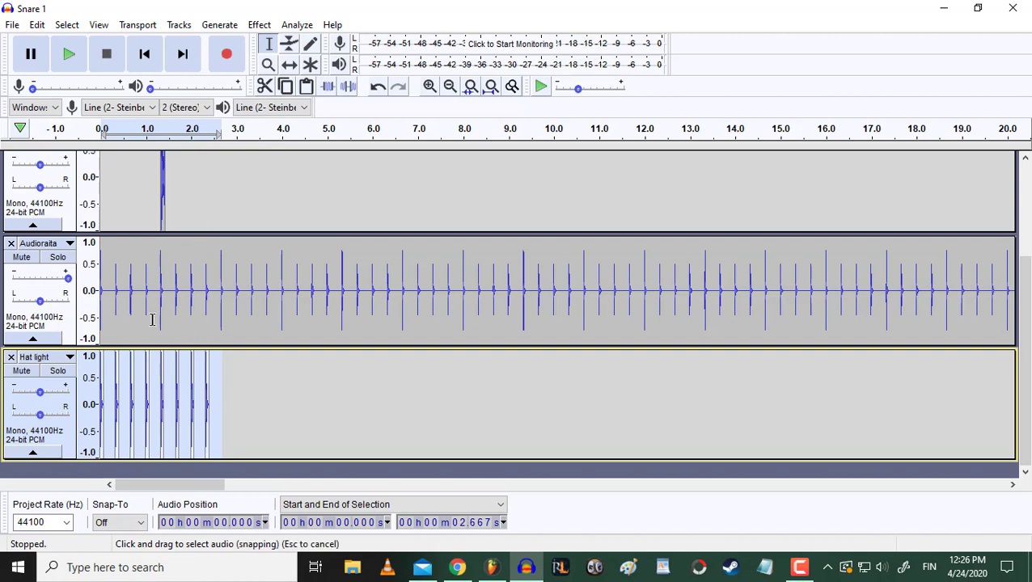
Delete the rhythm track and mix and render the Kick 2, Snare 1 and Hat light tracks into one track.
click(10, 243)
click(334, 396)
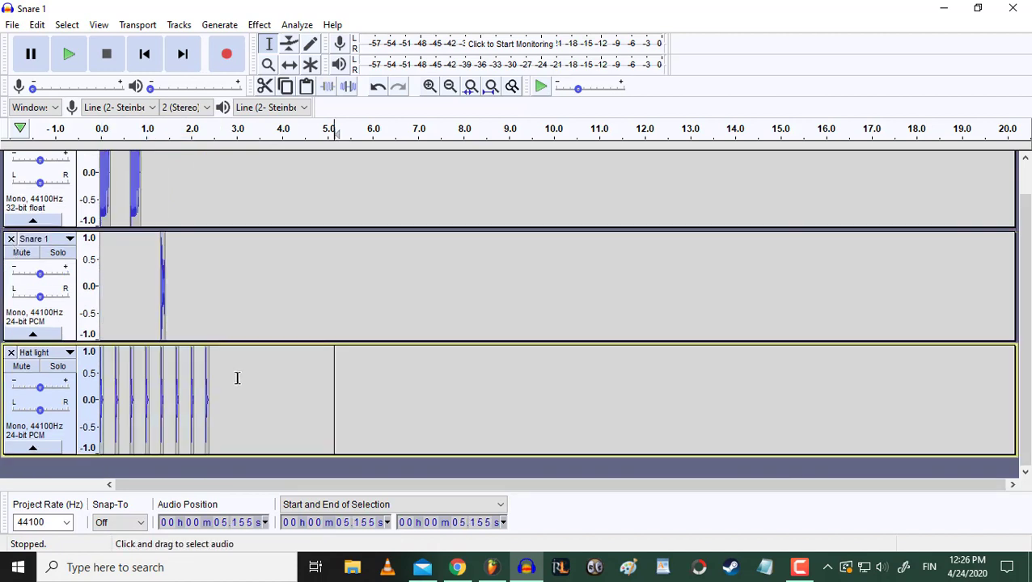
drag(261, 382, 101, 186)
drag(4, 6, 8, 154)
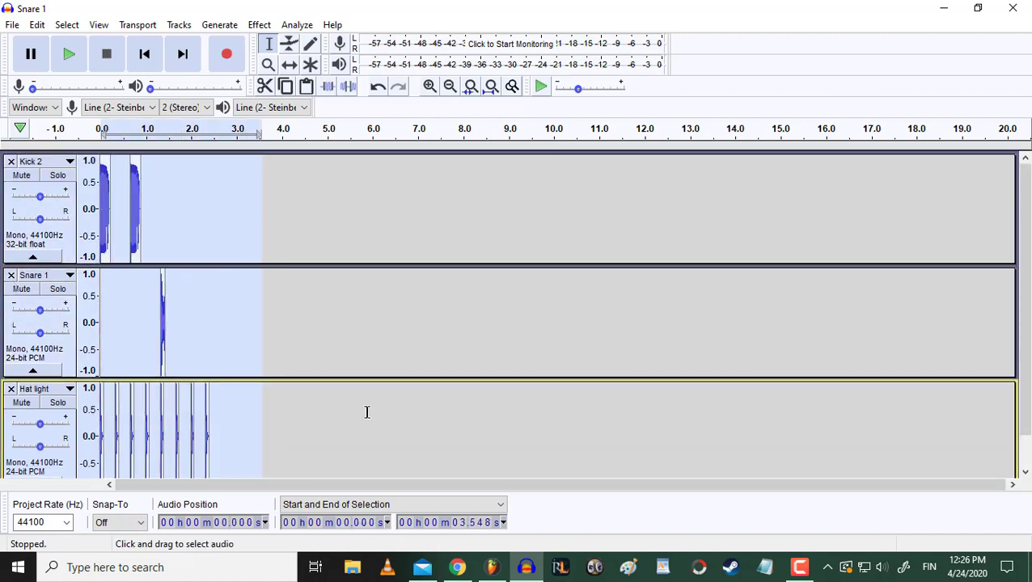
click(179, 24)
mouse_move(186, 71)
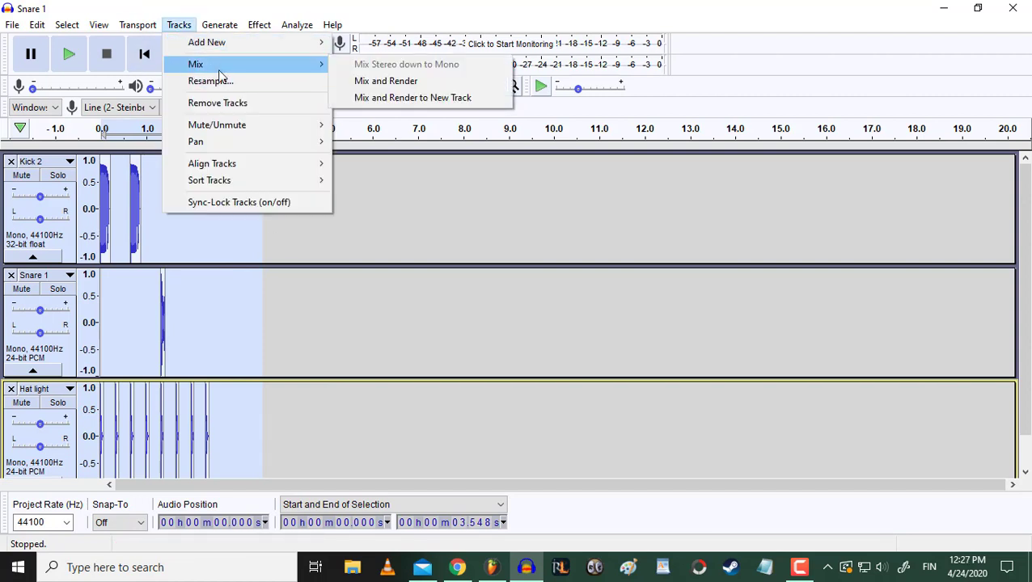
click(386, 82)
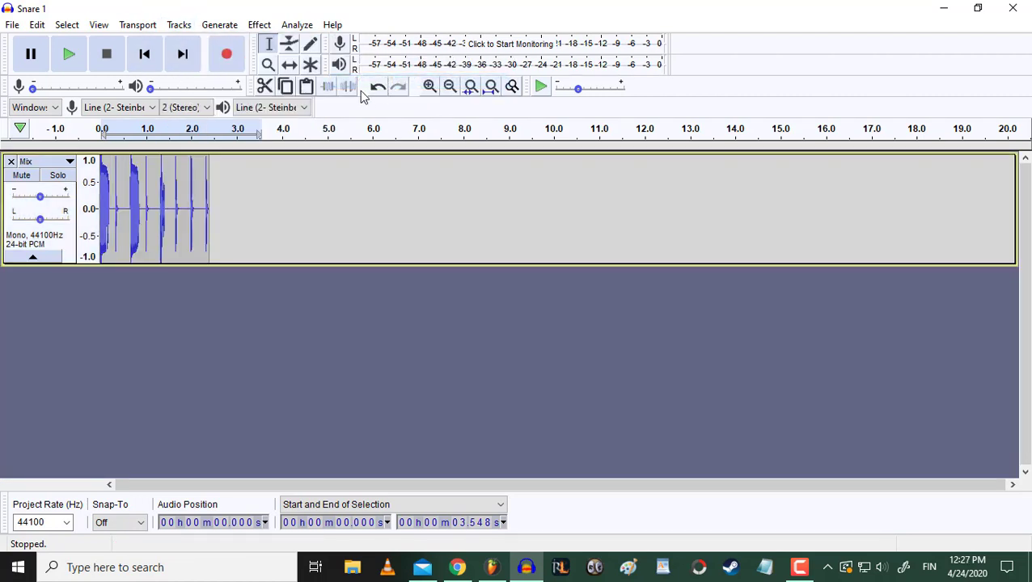
Select the whole mixed clip and lower its volume with the Amplify effect.
double_click(154, 209)
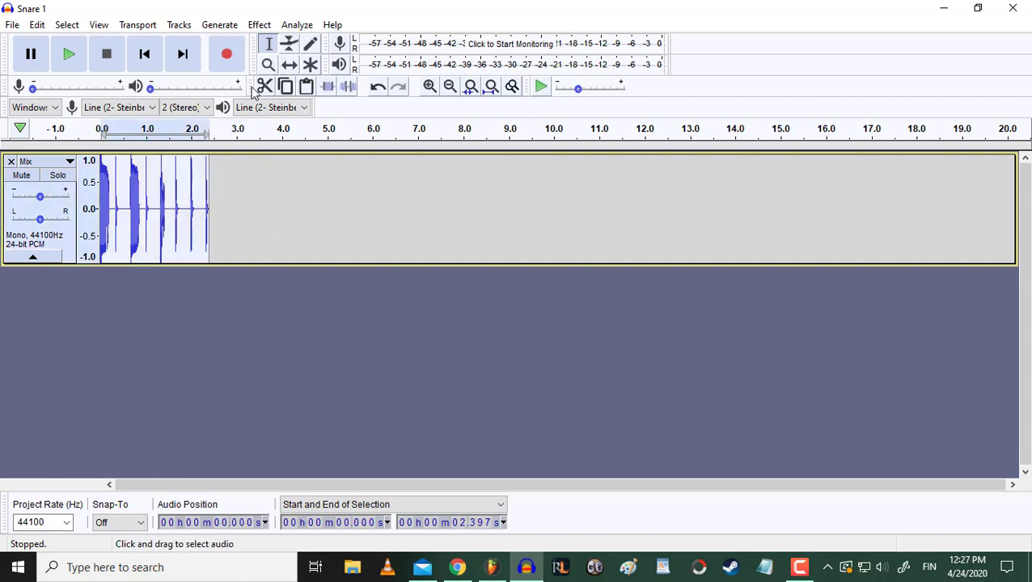
click(260, 25)
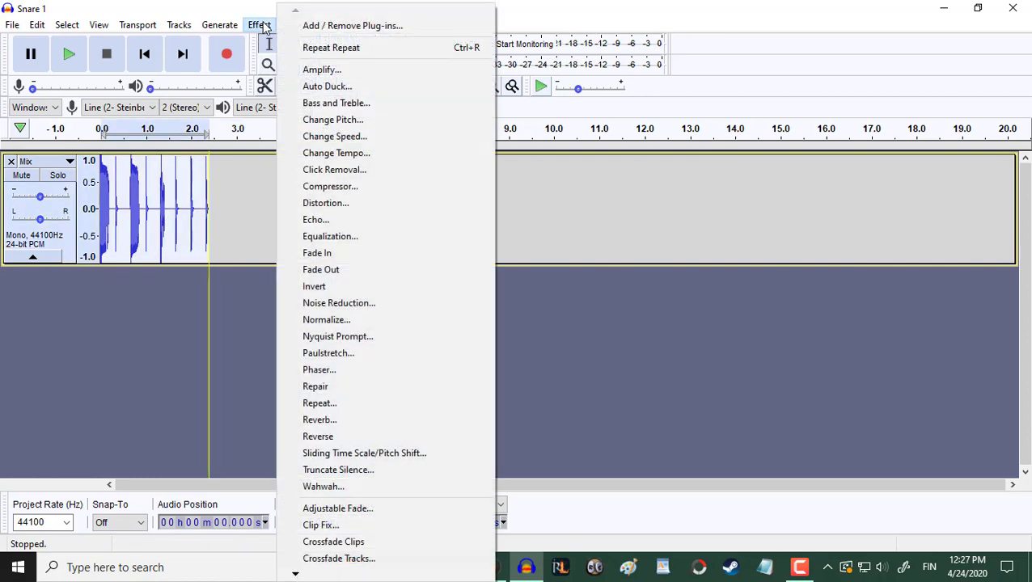
click(322, 69)
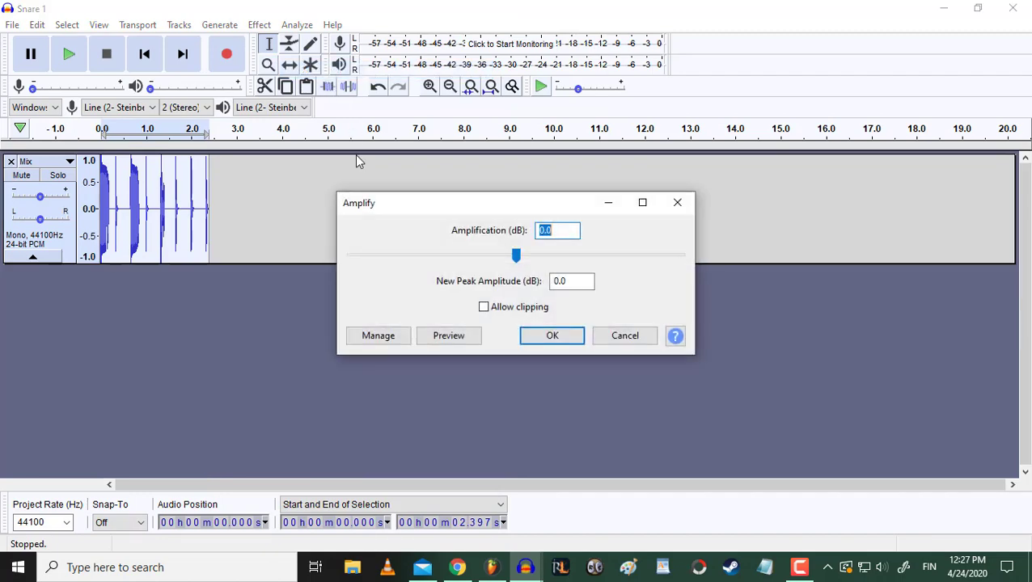
drag(515, 256, 488, 257)
click(544, 337)
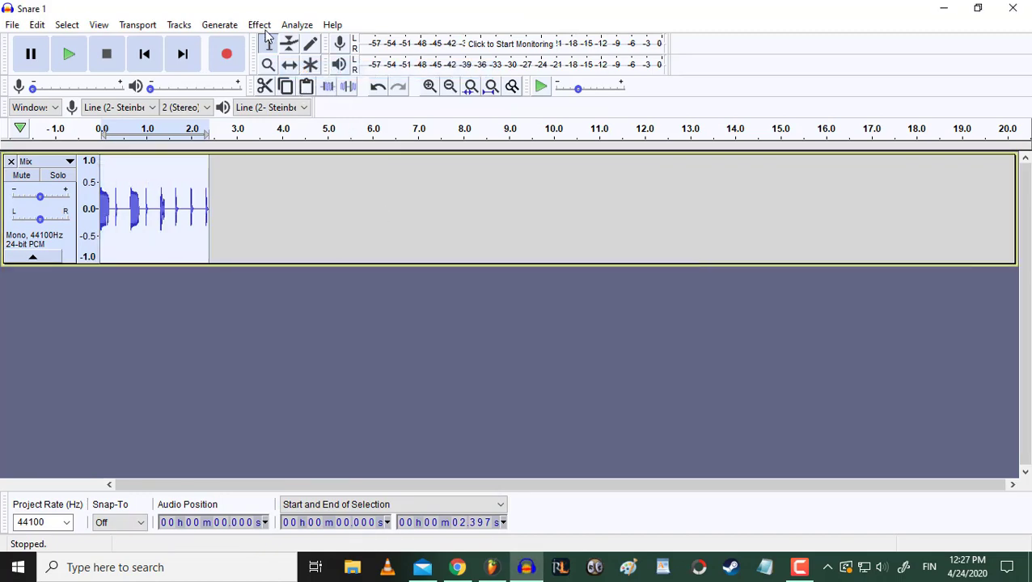
Normalize the mixed clip to a maximum amplitude of -1.0 dB with DC offset removal.
click(259, 25)
click(321, 320)
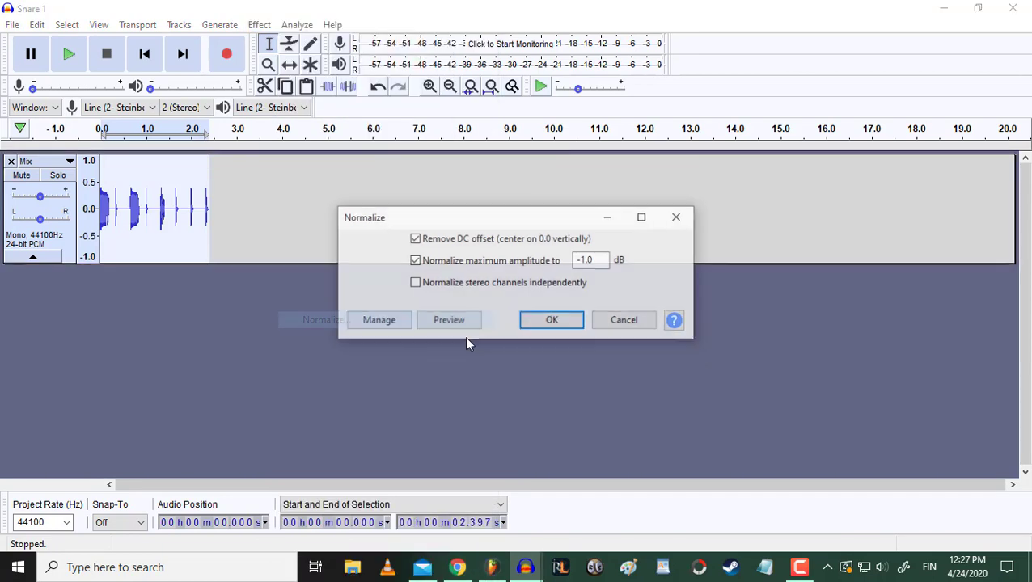
click(548, 322)
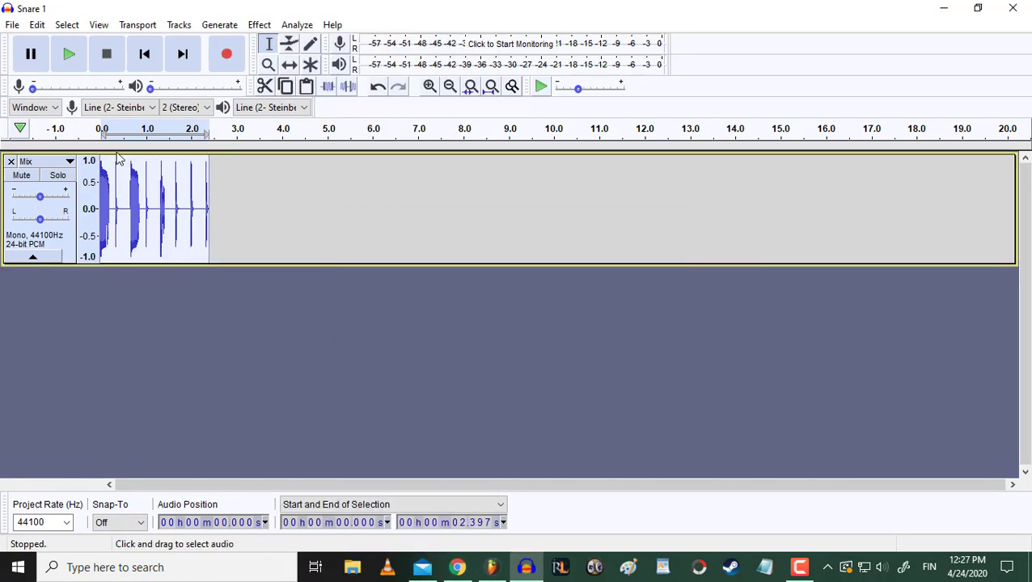
Place the cursor just past the mixed clip at about 2.661 s and look at the export options.
click(222, 194)
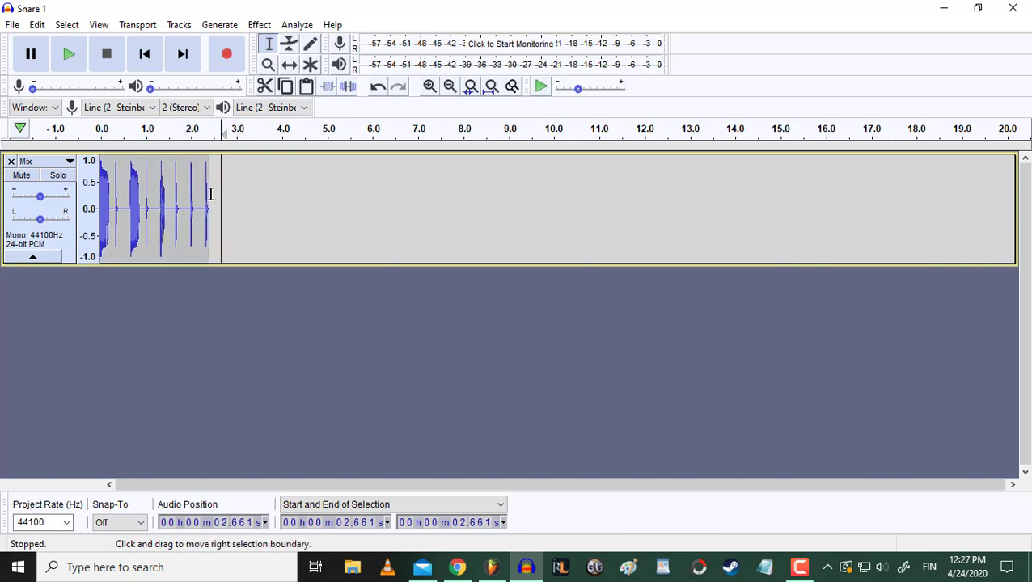
click(11, 25)
mouse_move(45, 148)
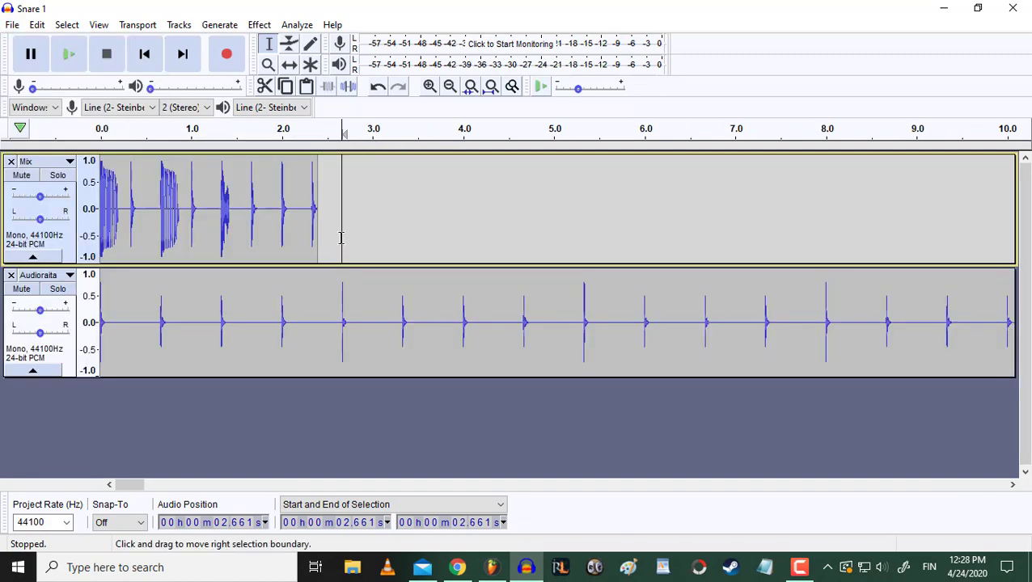
Paste a copy of the mixed beat after the first one and shift it to start on the tick at 2.667 s.
drag(341, 210, 553, 210)
scroll(339, 239, up, 6)
scroll(348, 238, up, 3)
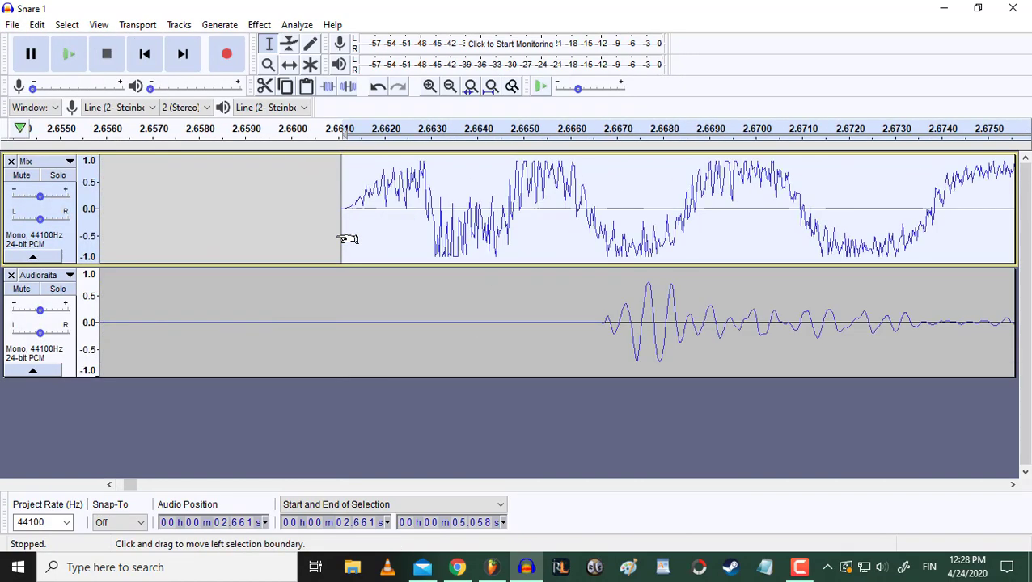
click(288, 65)
drag(439, 230, 678, 222)
drag(691, 225, 693, 226)
scroll(500, 250, down, 10)
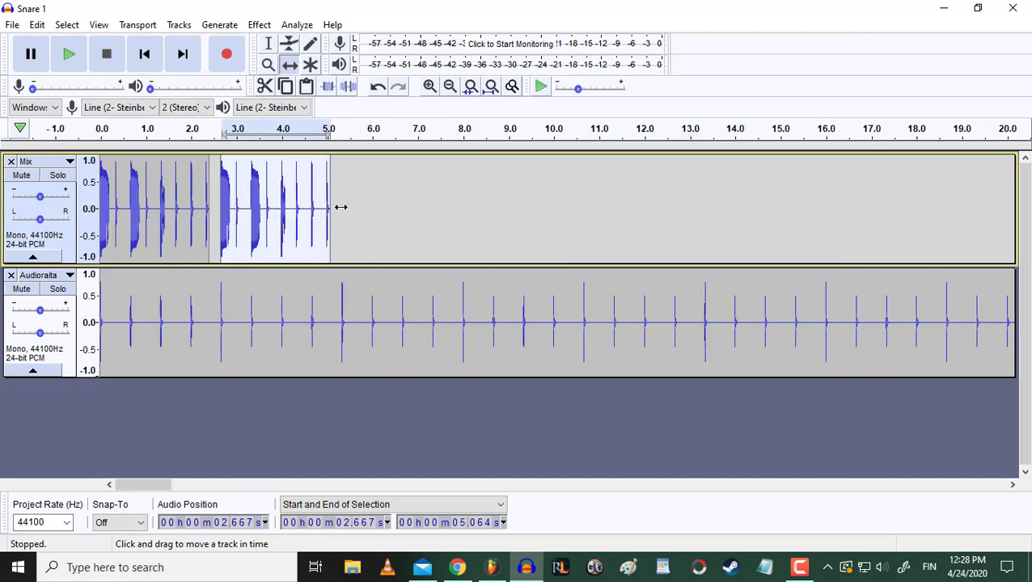
Select the first 5.333 s of the Mix track, covering both beat clips, and apply the Repeat effect with 10 repeats.
scroll(340, 207, up, 2)
drag(302, 223, 16, 203)
key(ctrl+f)
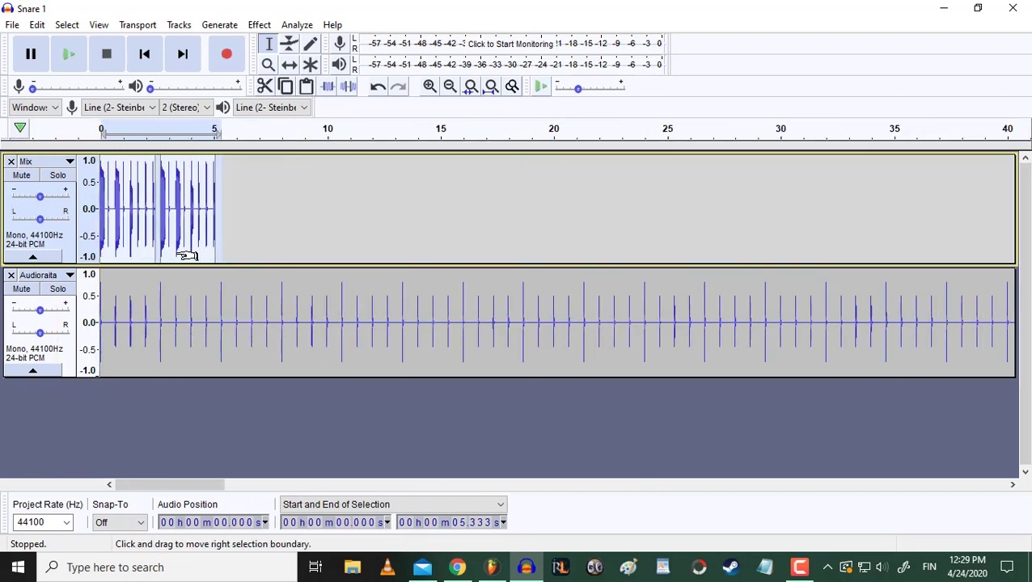
click(259, 24)
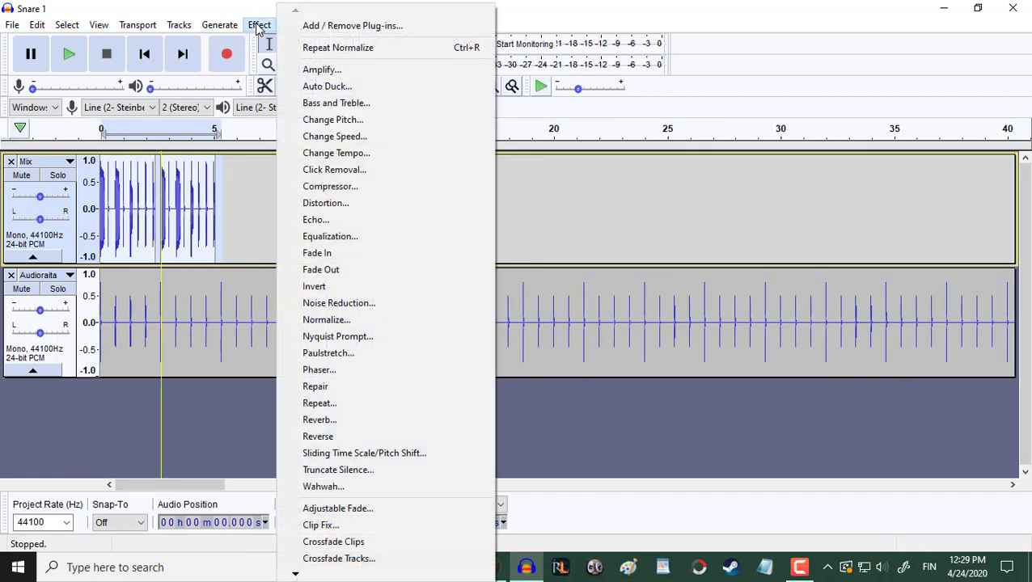
click(337, 408)
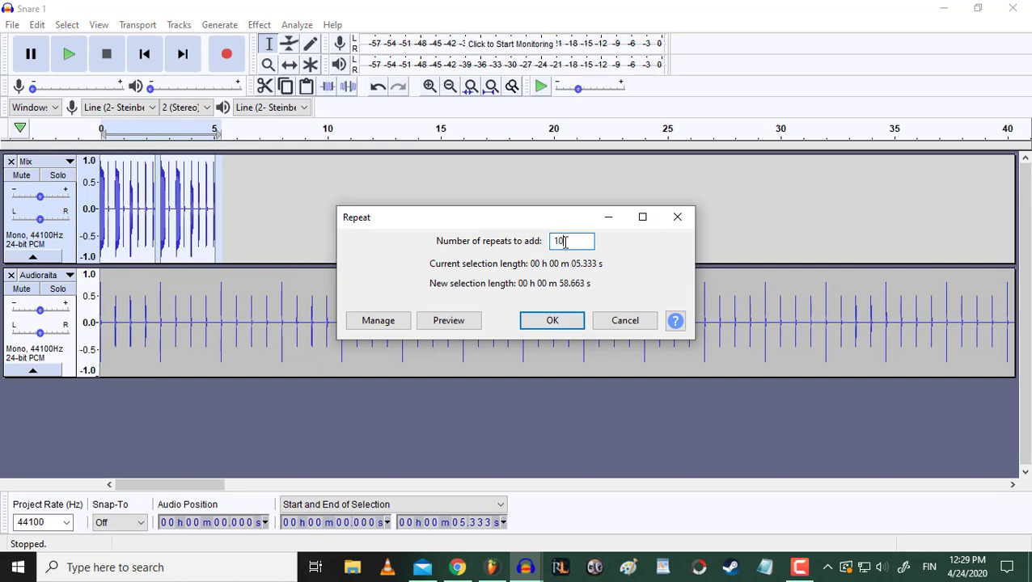
key(Return)
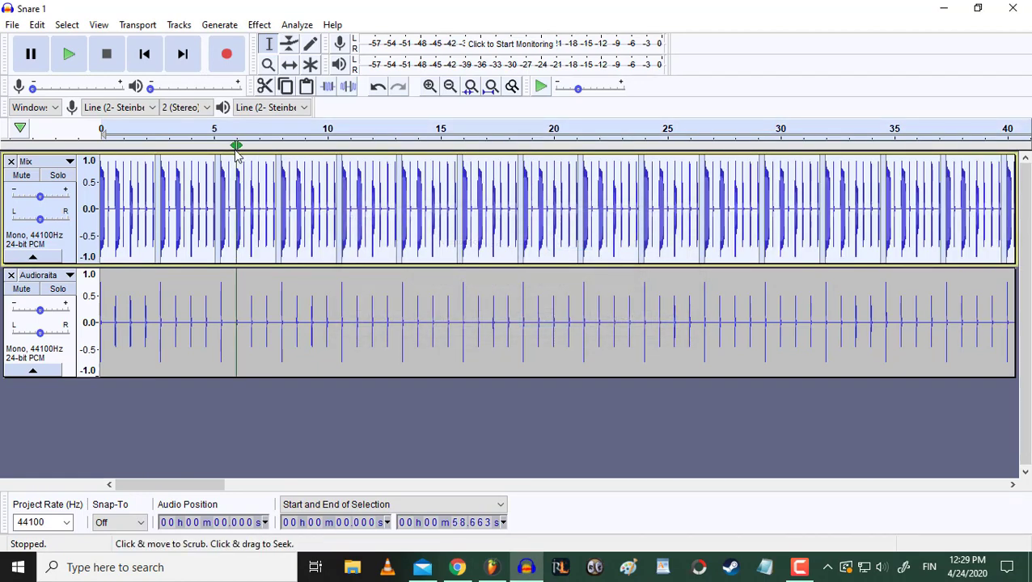
Mute the rhythm track and play the looped Mix track on its own from the start, stopping at about 15 s.
click(21, 289)
click(68, 55)
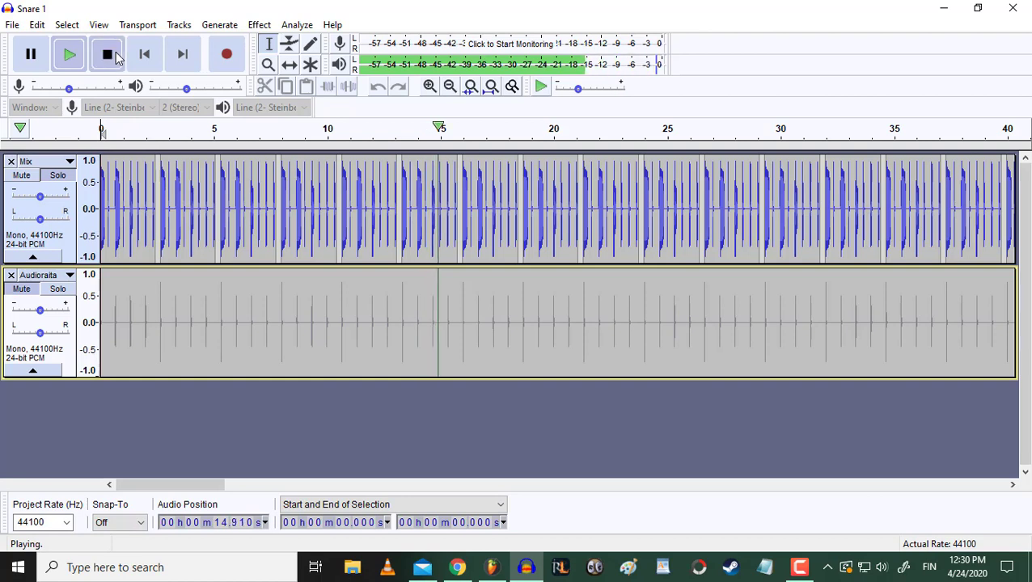
click(118, 59)
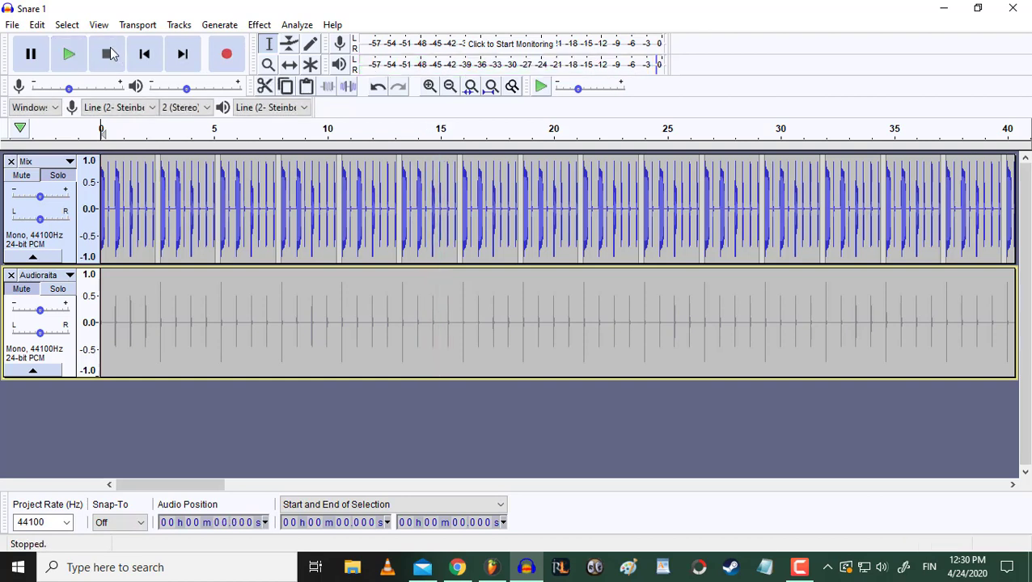